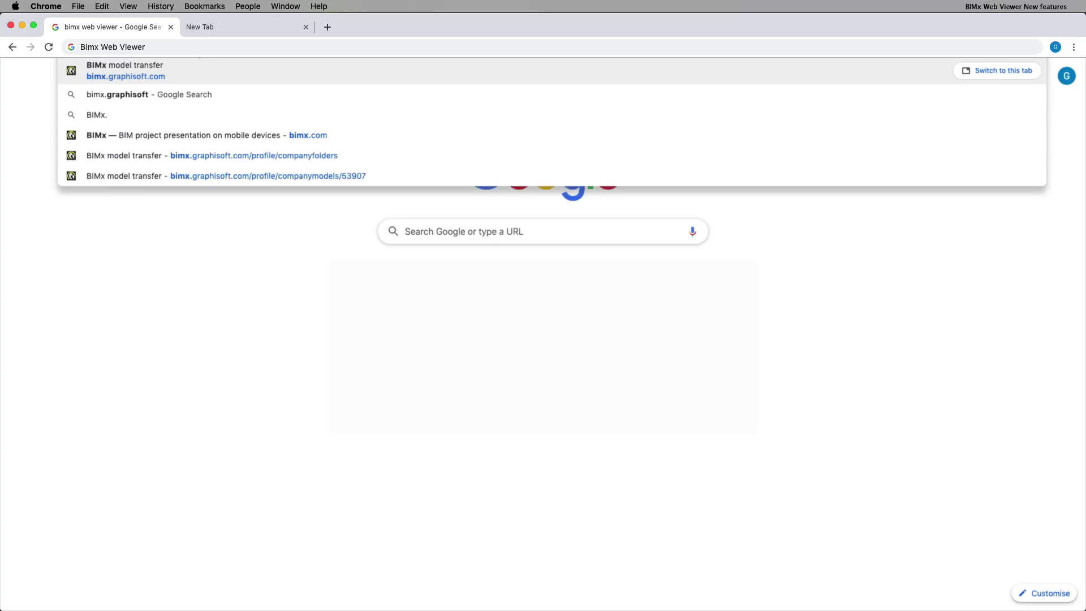
Step: Go to the BIMx Model Transfer site and its featured BIMx Demo Hyper-model page
key("Return")
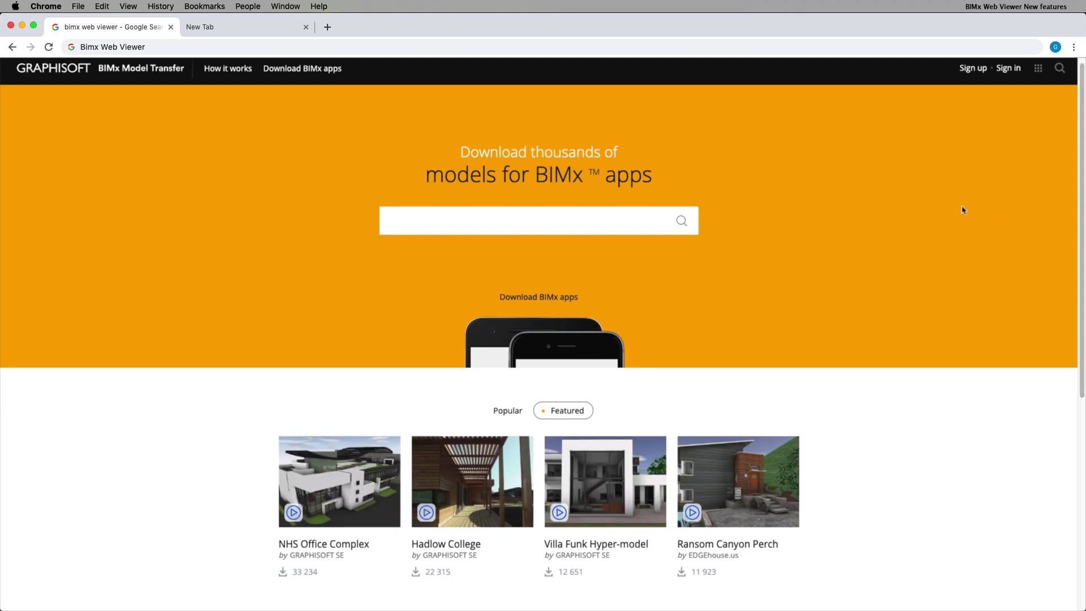
scroll(972, 212, "down", 1)
scroll(966, 212, "down", 4)
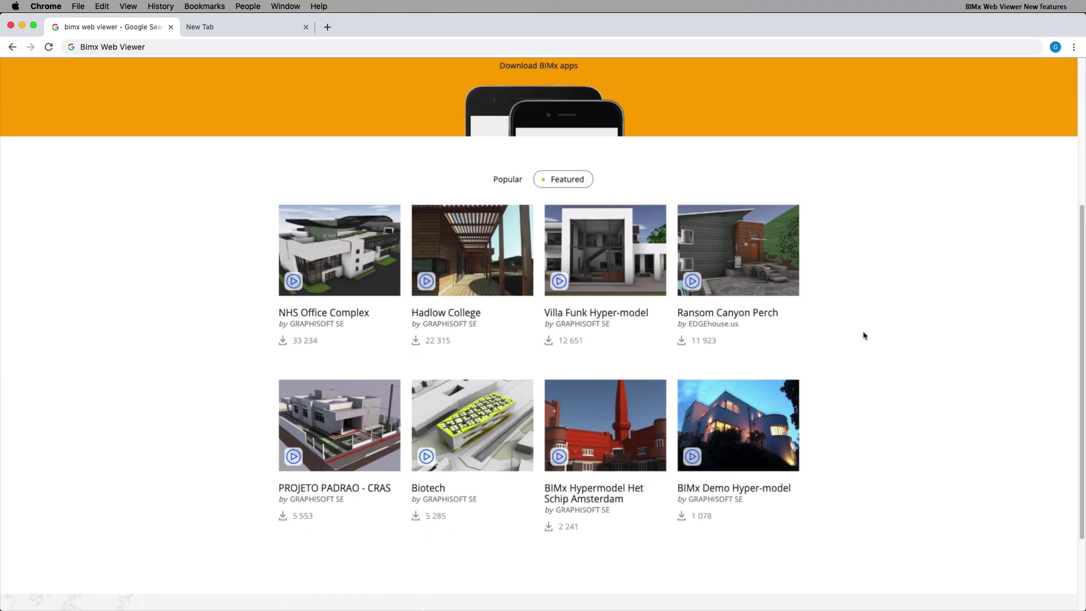
Step: Scroll the Graphisoft ARCHICAD page down to the embedded WebViewer's Hyper-model Index
left_click(694, 465)
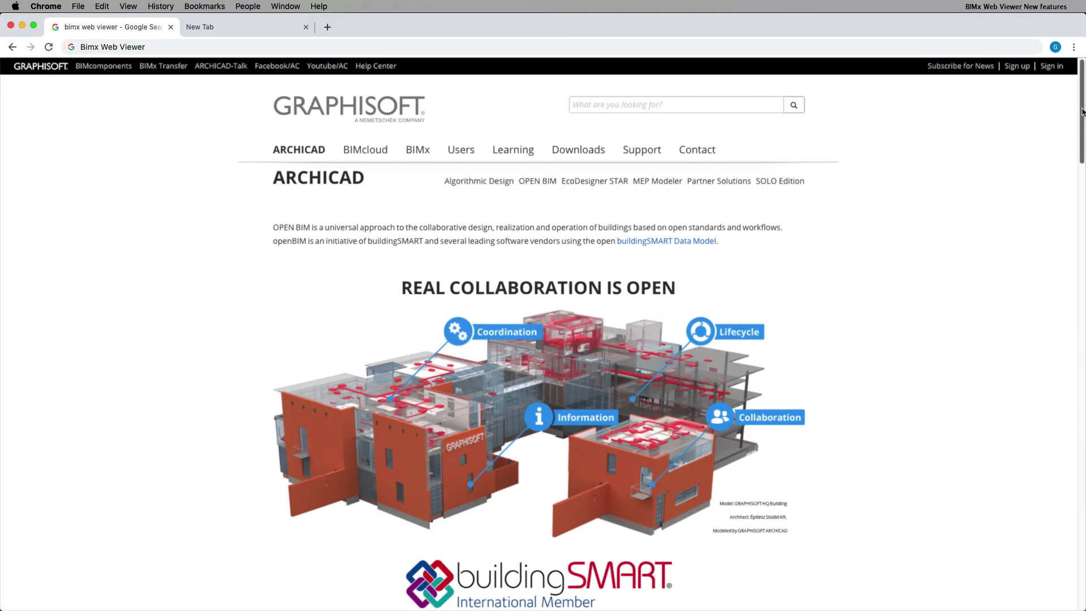
left_click_drag(1082, 111, 1083, 251)
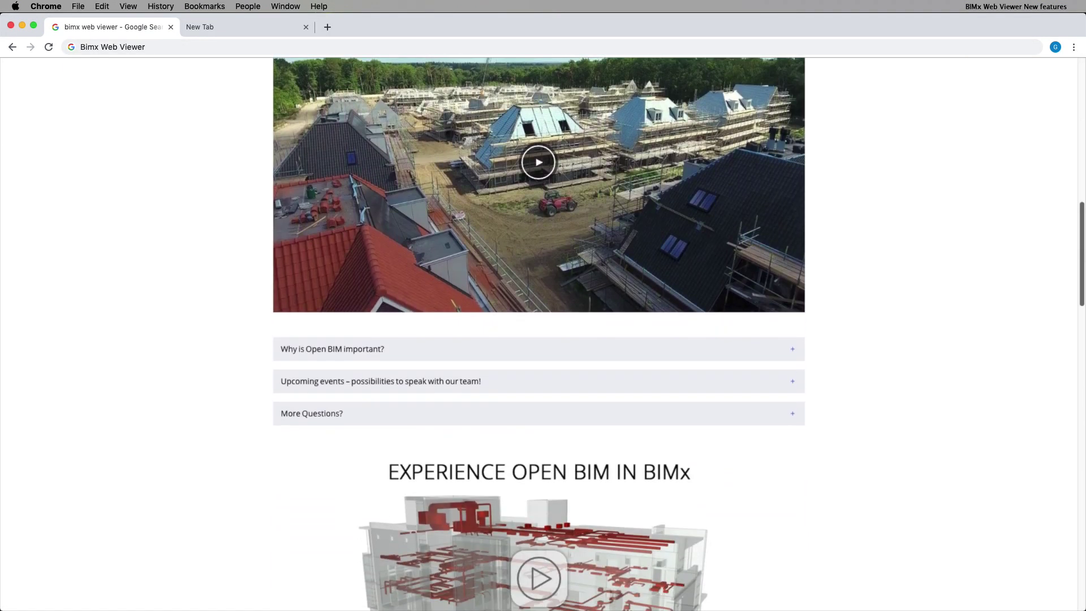
scroll(791, 354, "down", 3)
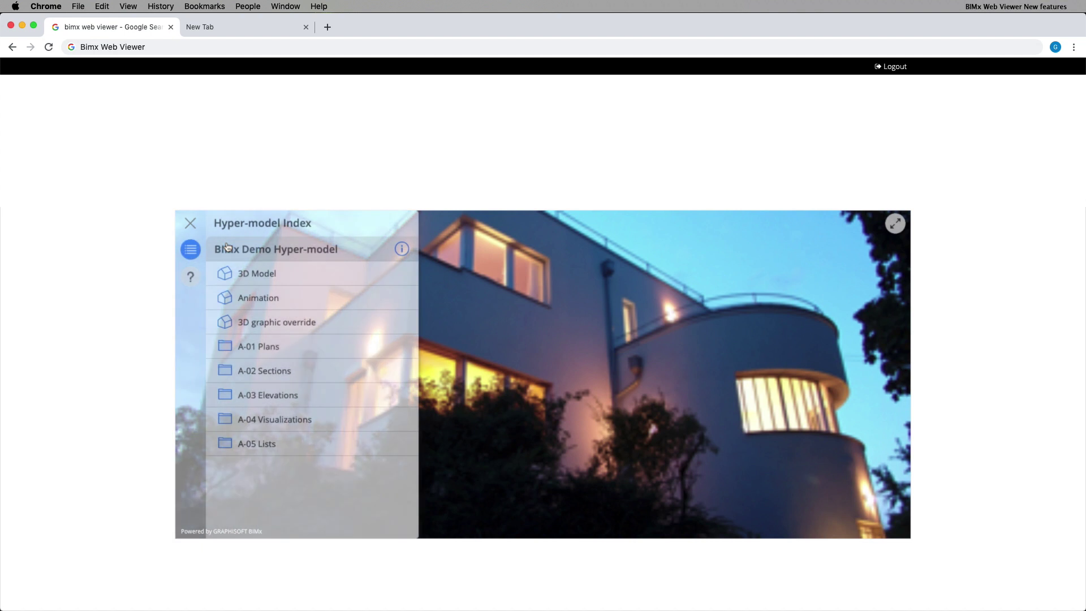
Step: Load the 3D graphic override model, browse the A-01 Plans sheets, and orbit the house
left_click(272, 321)
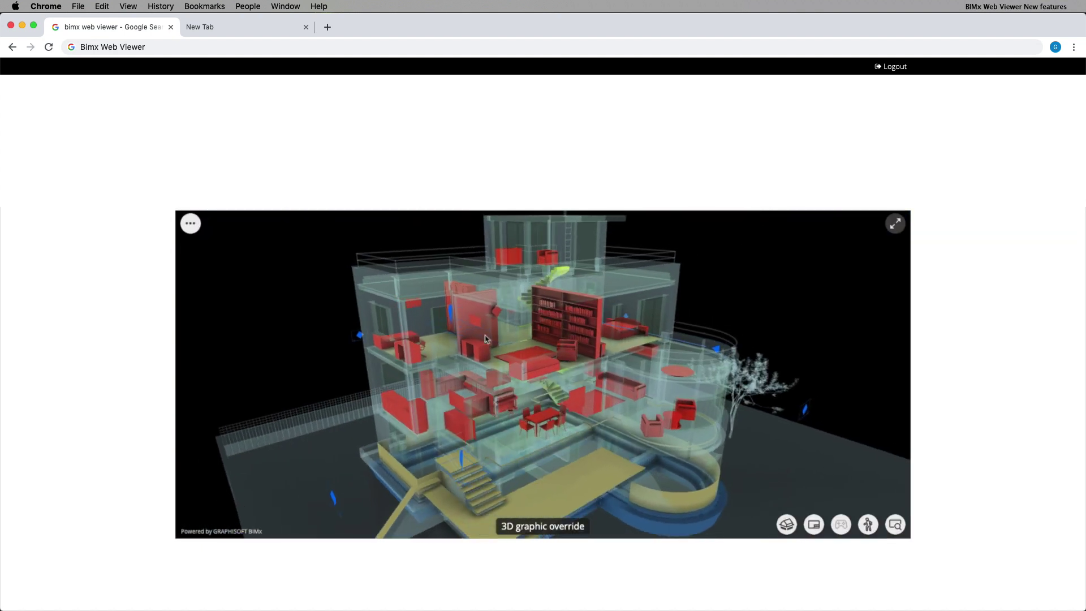
left_click(191, 225)
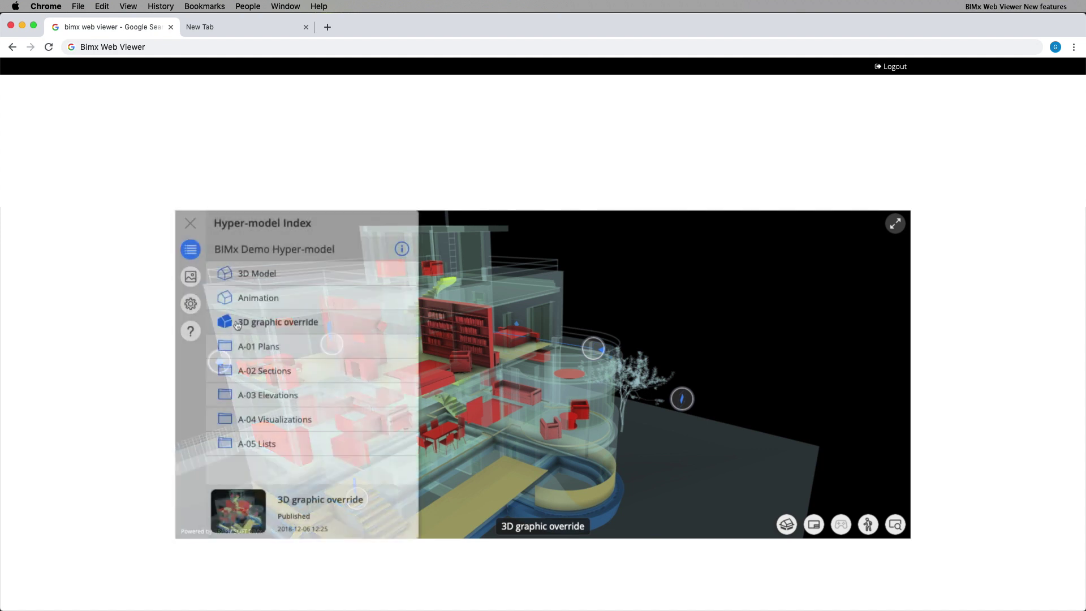
left_click(265, 346)
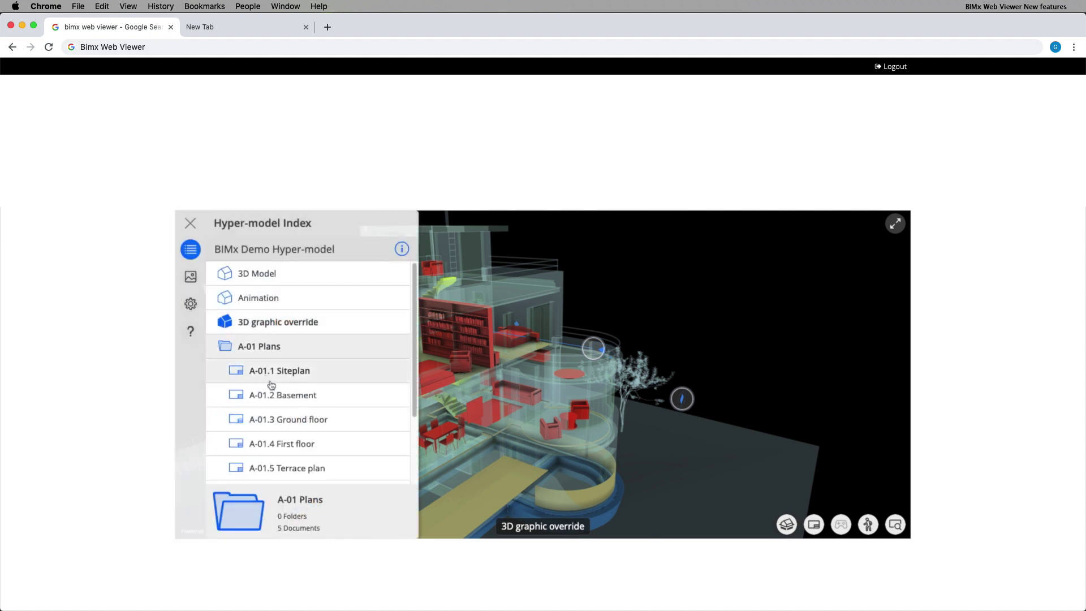
left_click(270, 381)
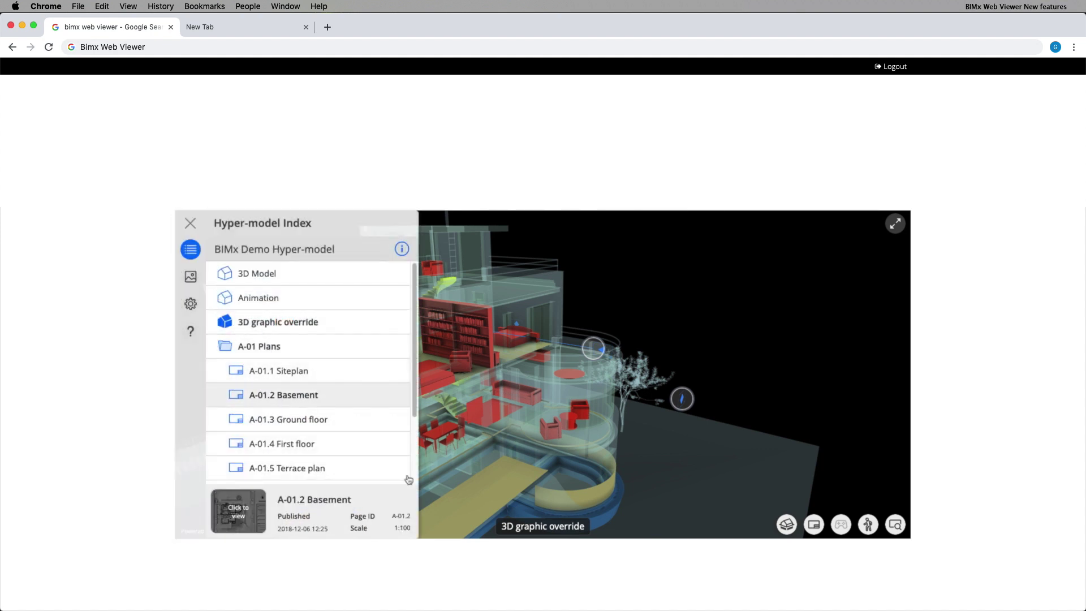
left_click(193, 225)
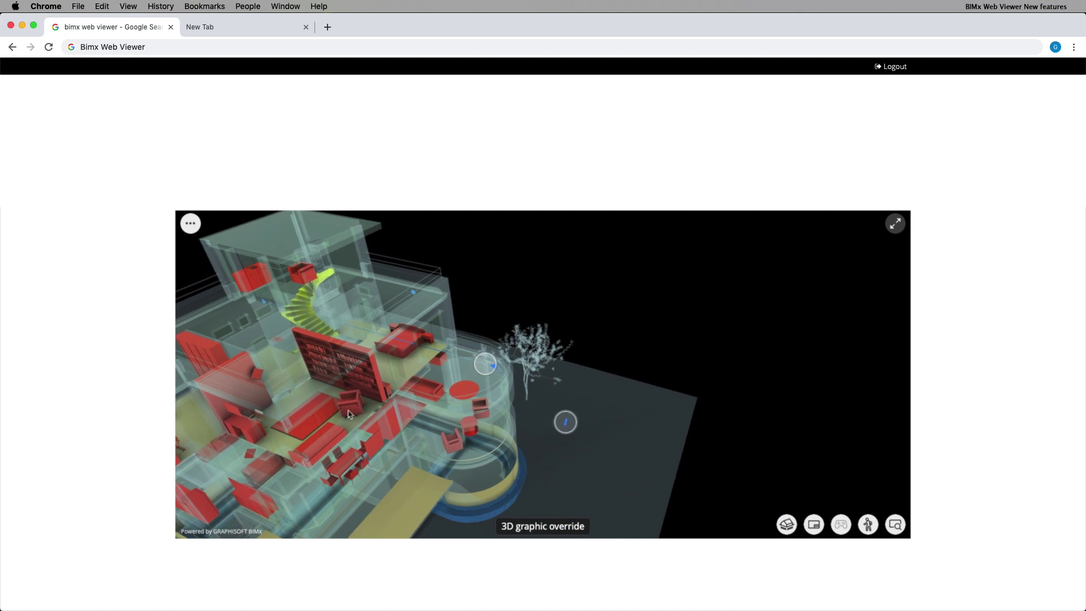
left_click_drag(349, 407, 540, 406)
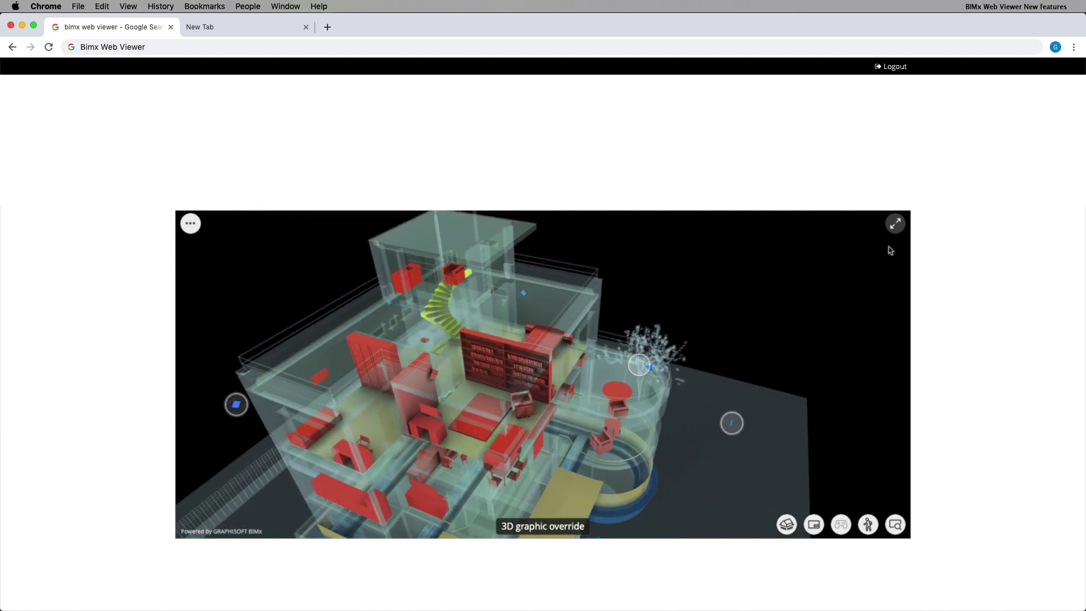
Step: Go full-screen, toggle Cut Model on and off, and view the 2D site plan before returning to 3D
left_click(896, 224)
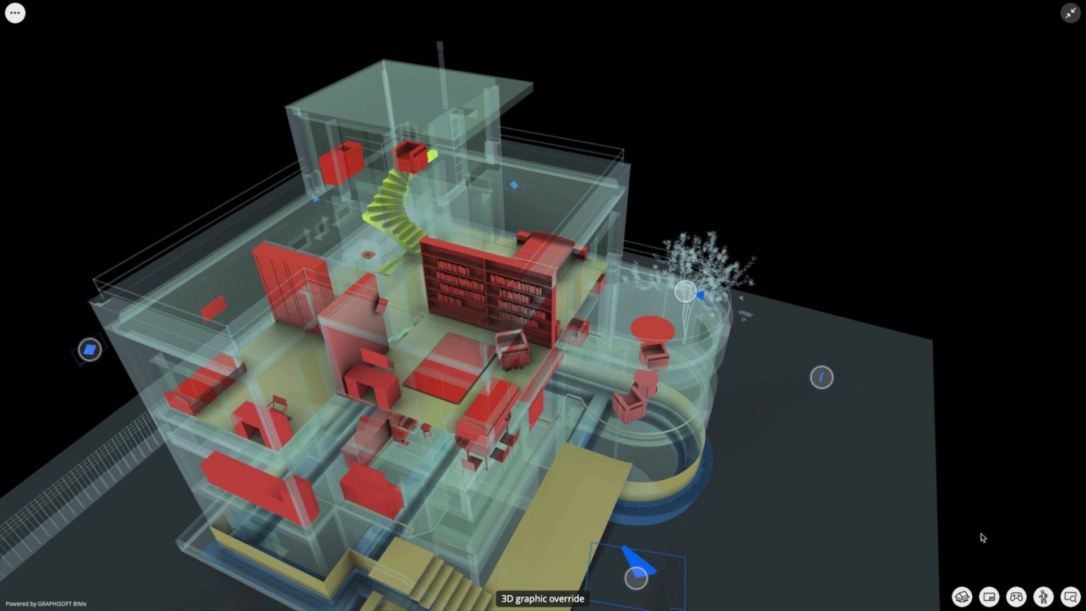
left_click(961, 595)
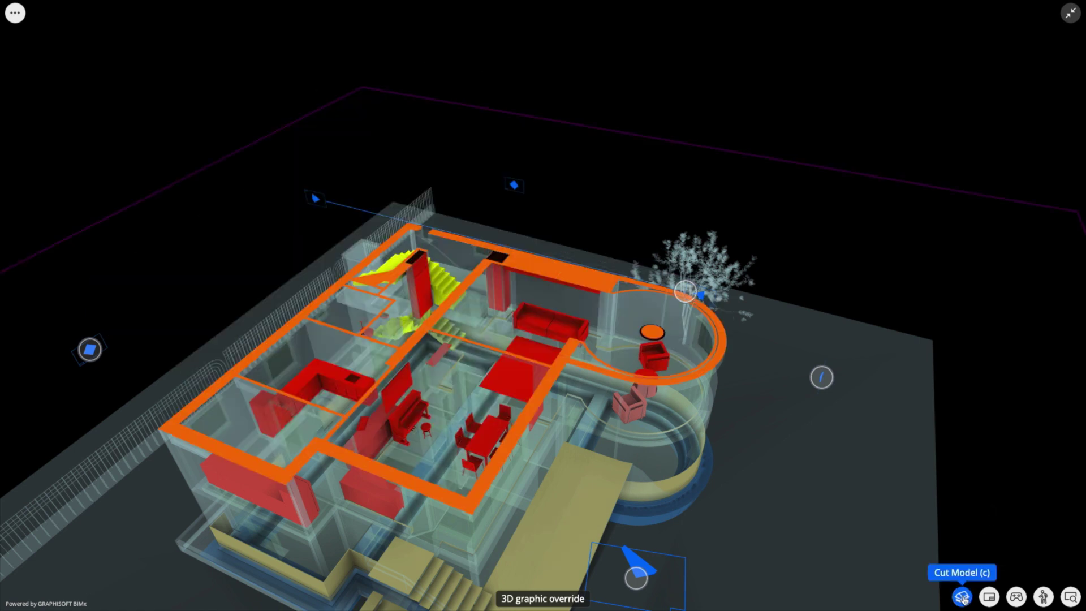
left_click(961, 596)
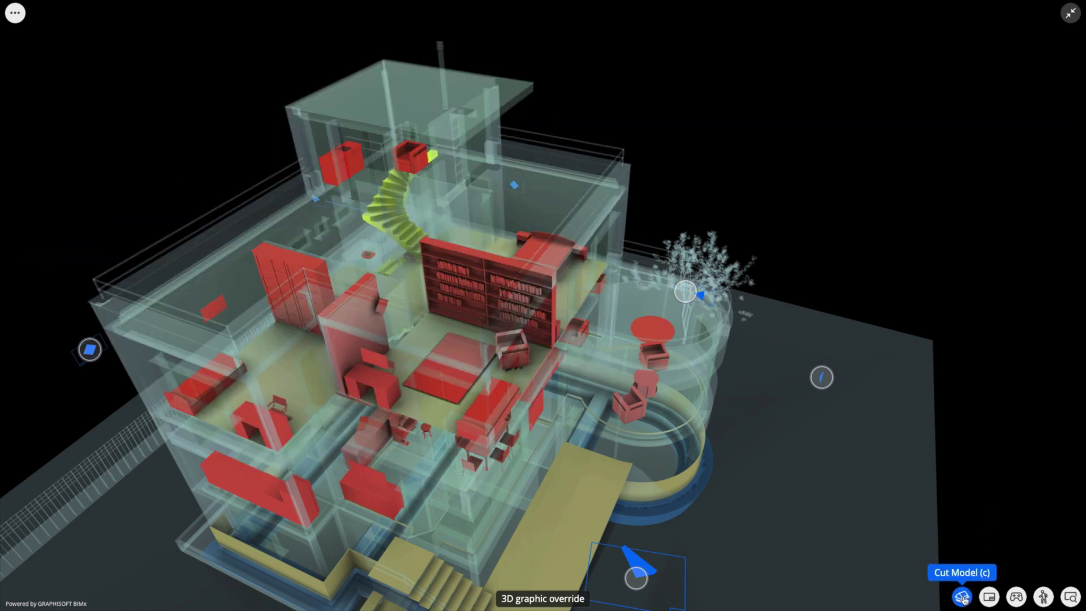
left_click(986, 598)
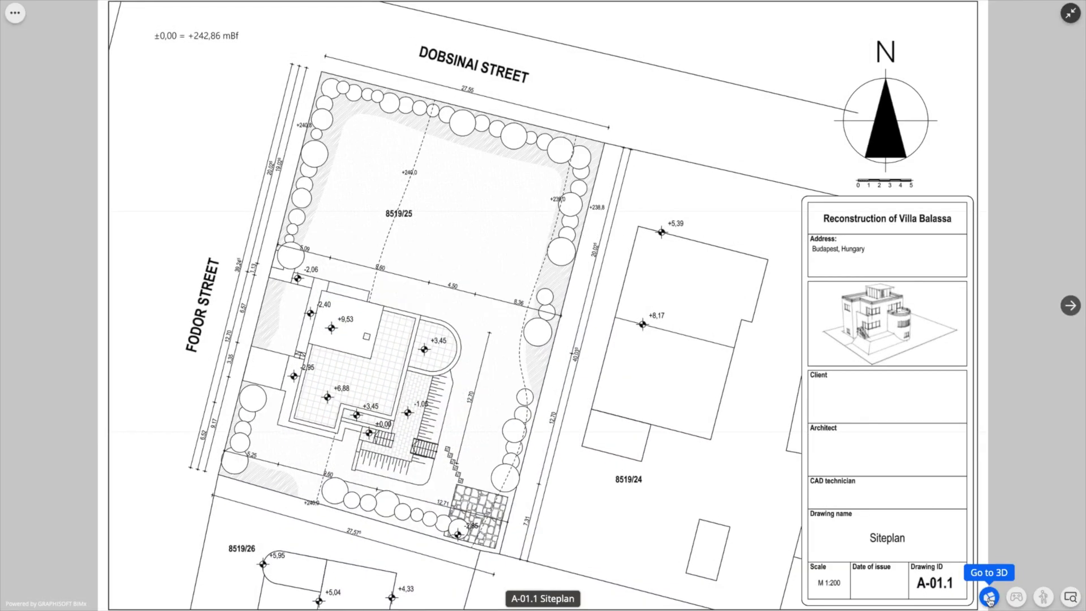
left_click(989, 597)
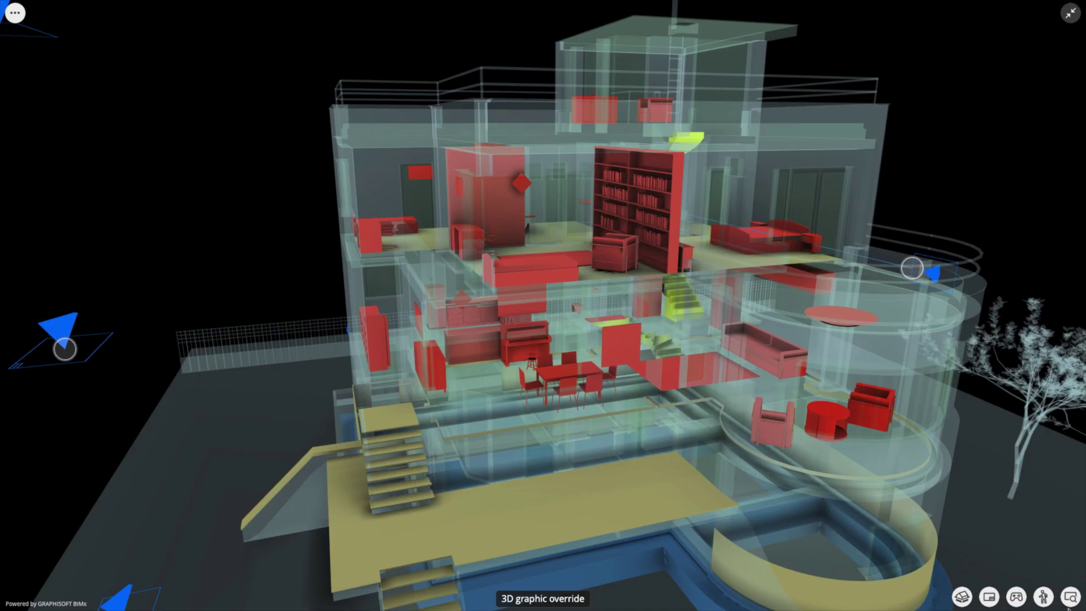
Step: Walk in Gamer and Walk Mode into the adjoining room and toward the staircase
left_click(1015, 598)
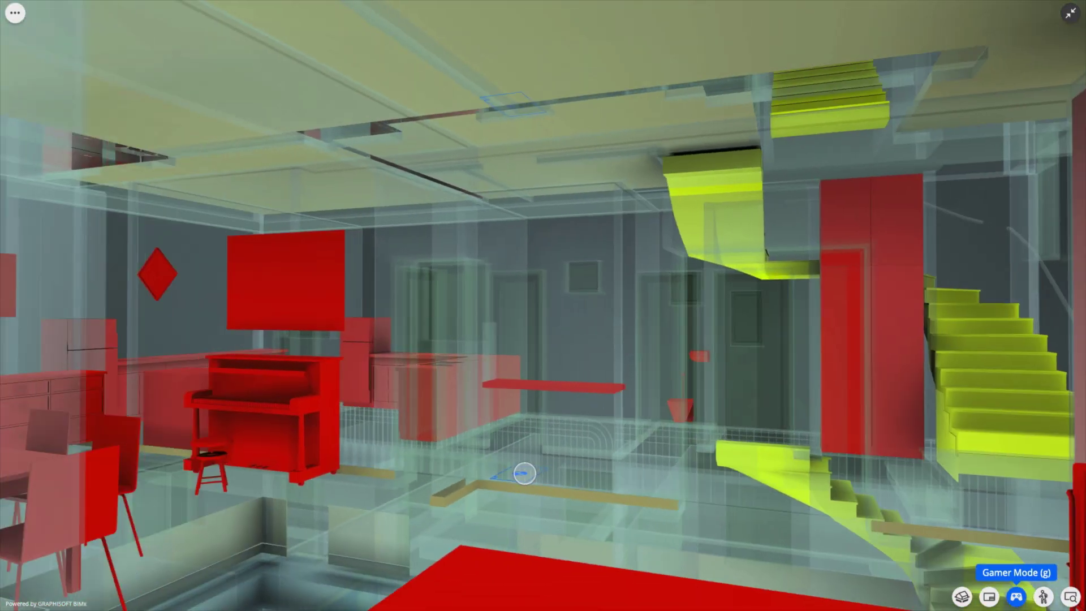
left_click(1042, 597)
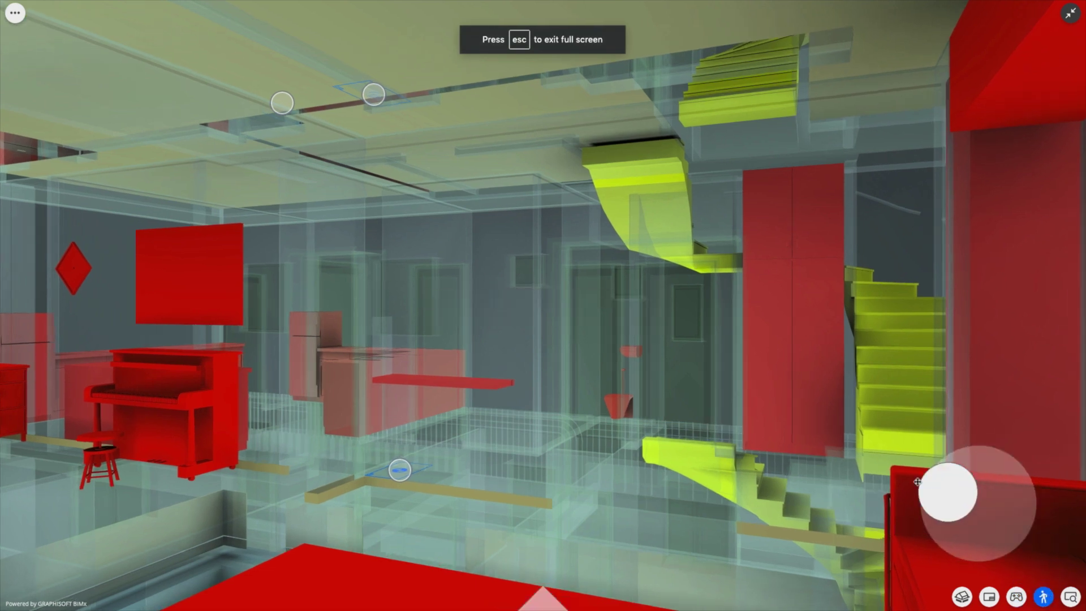
left_click_drag(917, 482, 1020, 450)
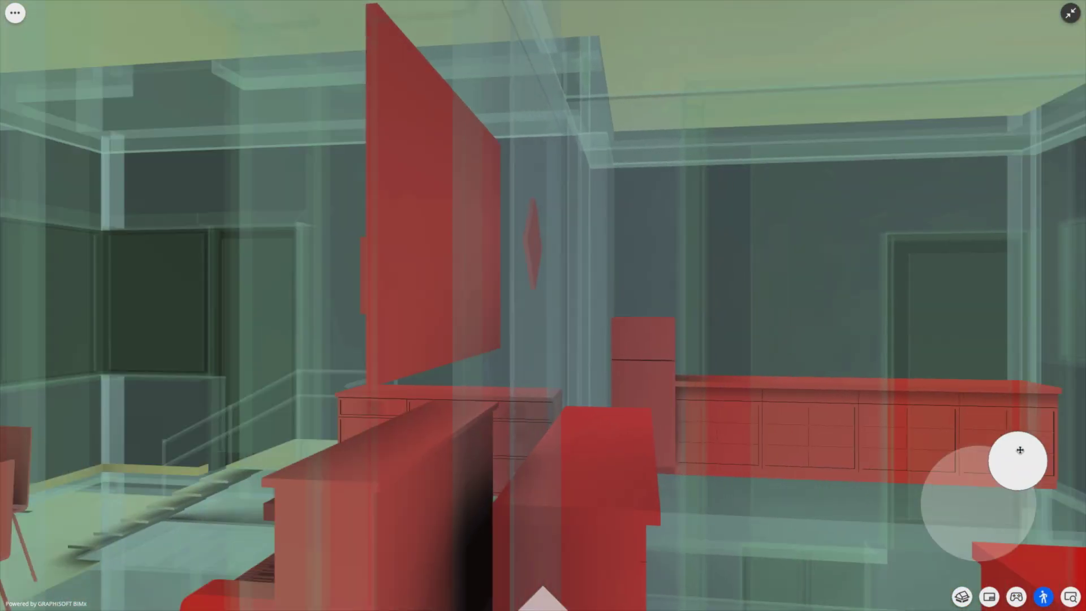
mouse_move(1020, 450)
left_mouse_down()
mouse_move(1083, 507)
mouse_move(1067, 505)
left_mouse_up()
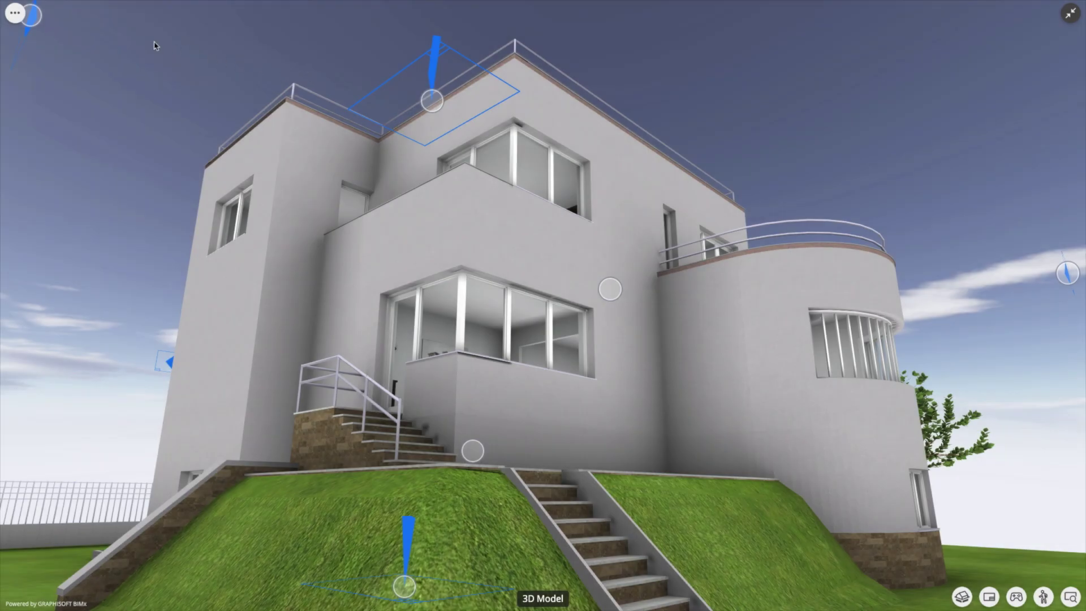
Step: Browse the Animation entry, A-01 Plans and A-02 Sections, then the Gallery and Settings
left_click(15, 15)
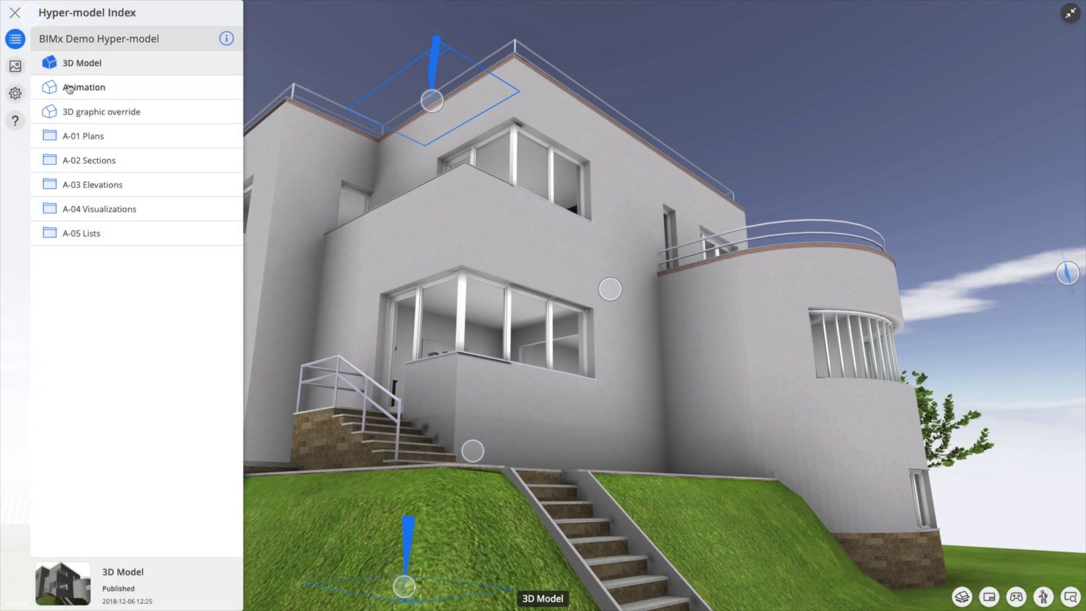
left_click(85, 92)
left_click(86, 136)
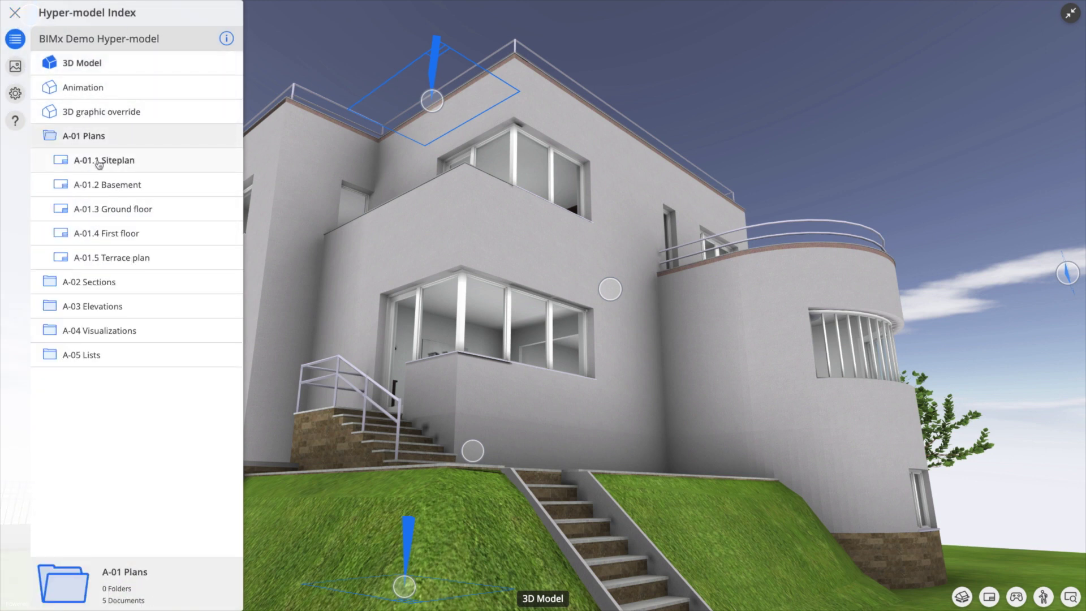
left_click(106, 185)
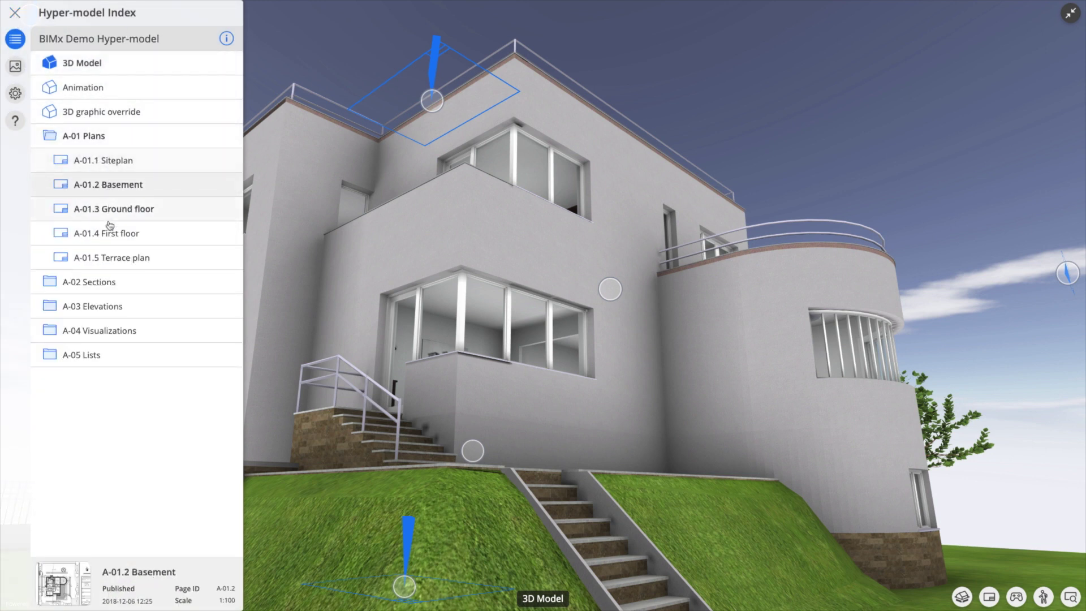
left_click(99, 281)
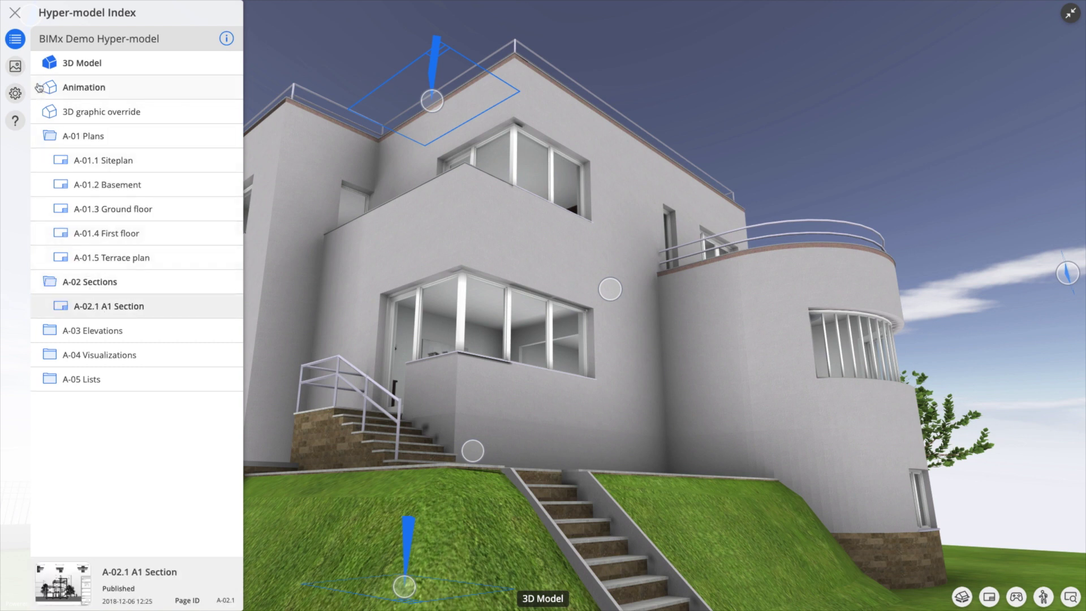
left_click(16, 67)
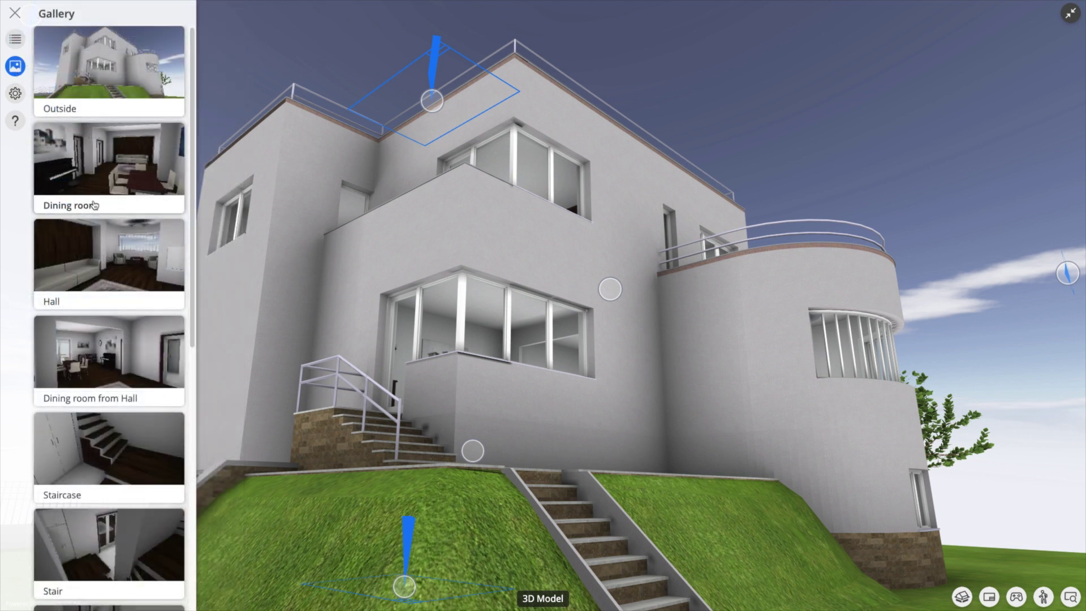
scroll(95, 205, "down", 5)
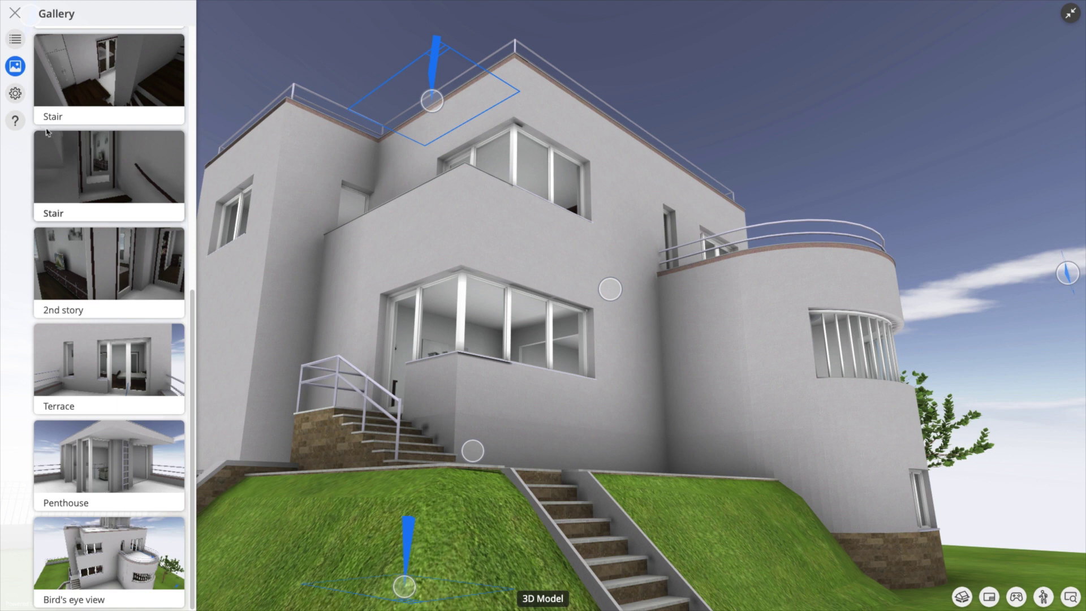
left_click(14, 95)
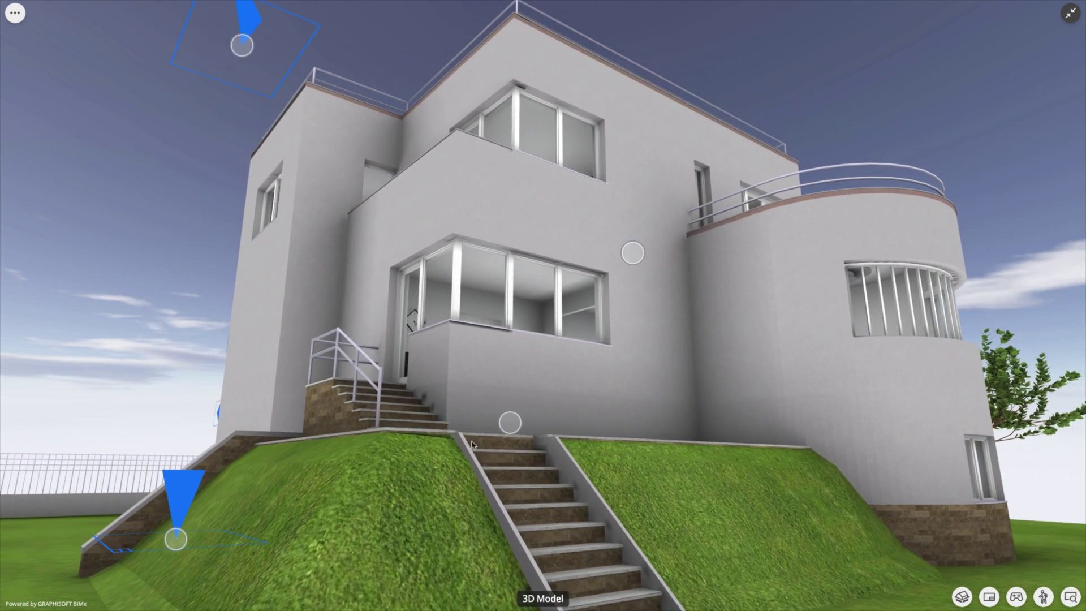
Step: Walk with the W, D and A keys up to the entrance and into the piano living room
key("w")
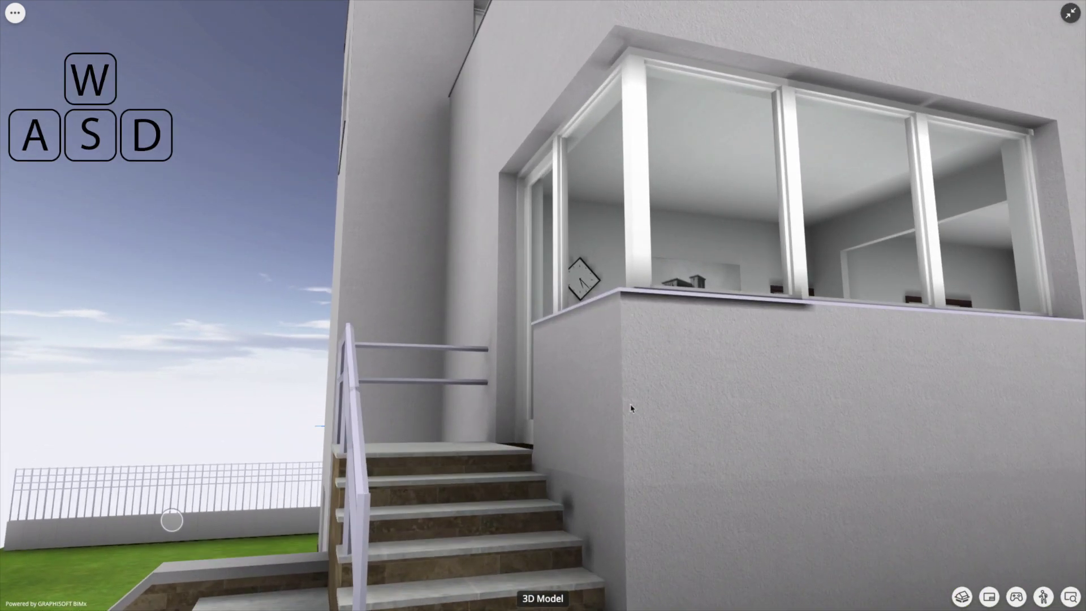
key("d")
key("a")
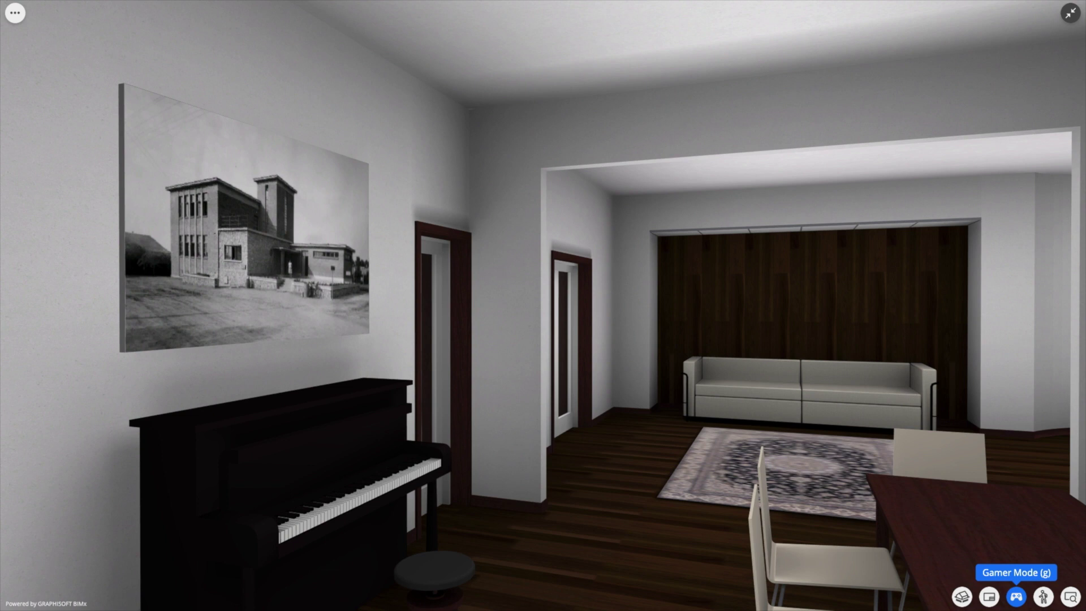
Step: Turn left, enable Walk Mode, and walk forward past the sofa toward the piano
key("Left")
key("g")
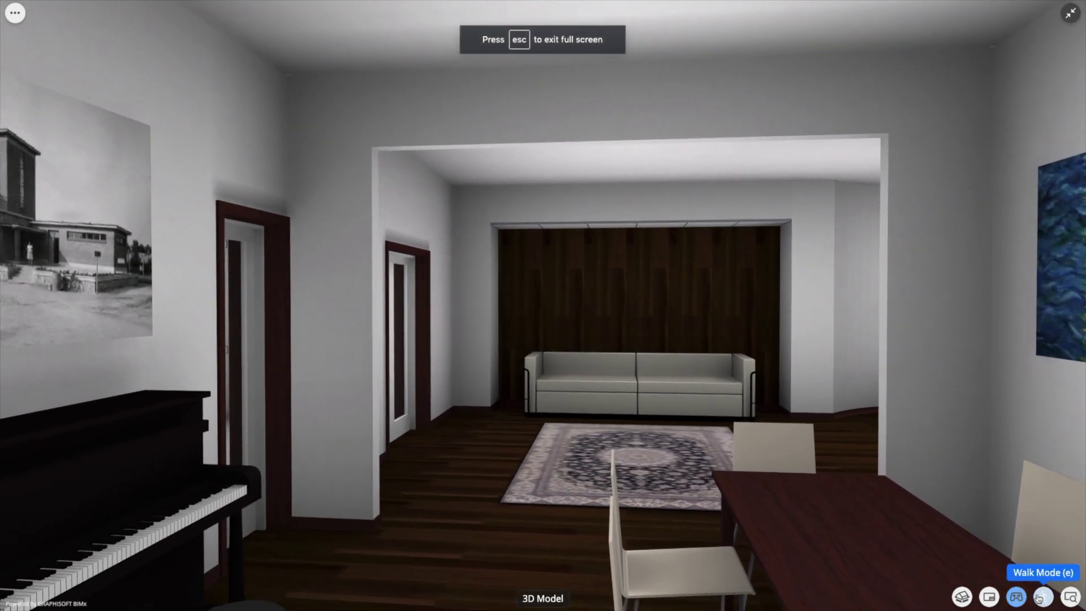
left_click(1041, 596)
key("Left")
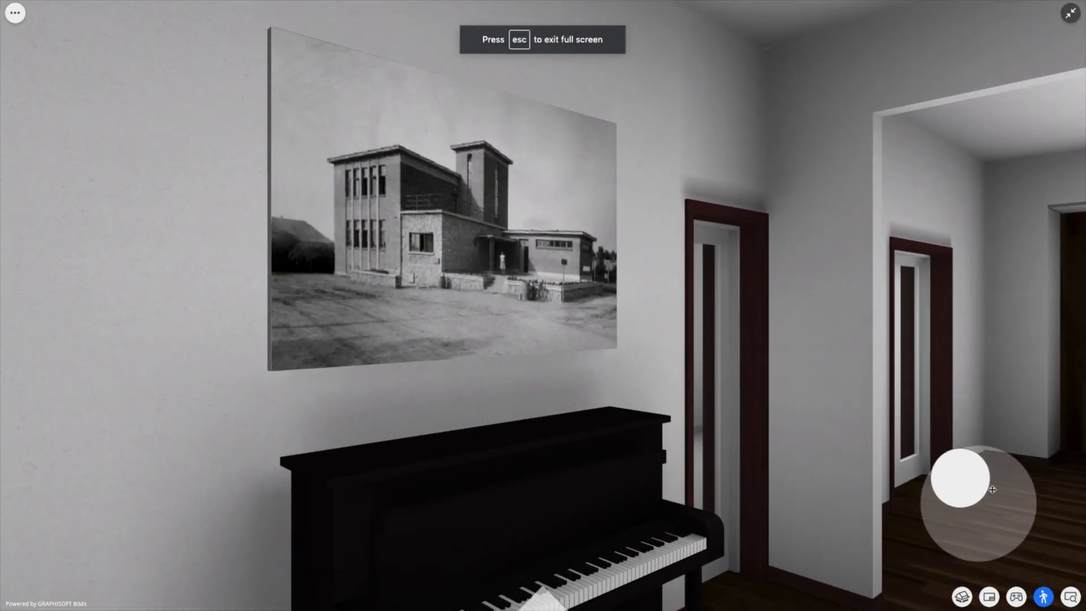
mouse_move(992, 490)
left_mouse_down()
mouse_move(1015, 457)
mouse_move(1083, 485)
mouse_move(1040, 480)
mouse_move(979, 533)
left_mouse_up()
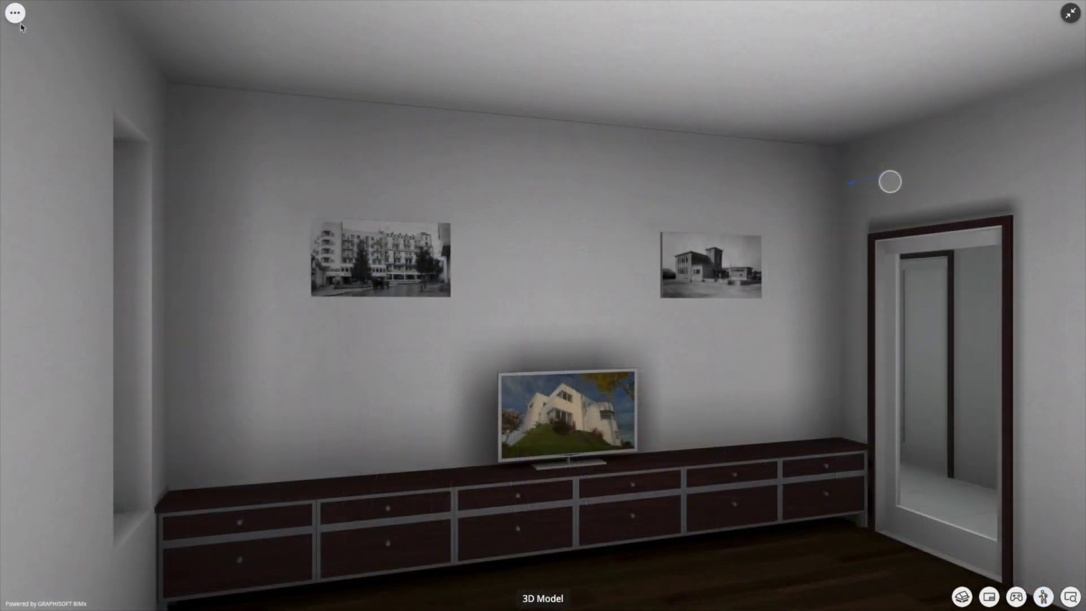
Step: Switch from the index to the Animation view, then to the 3D graphic override view
left_click(16, 14)
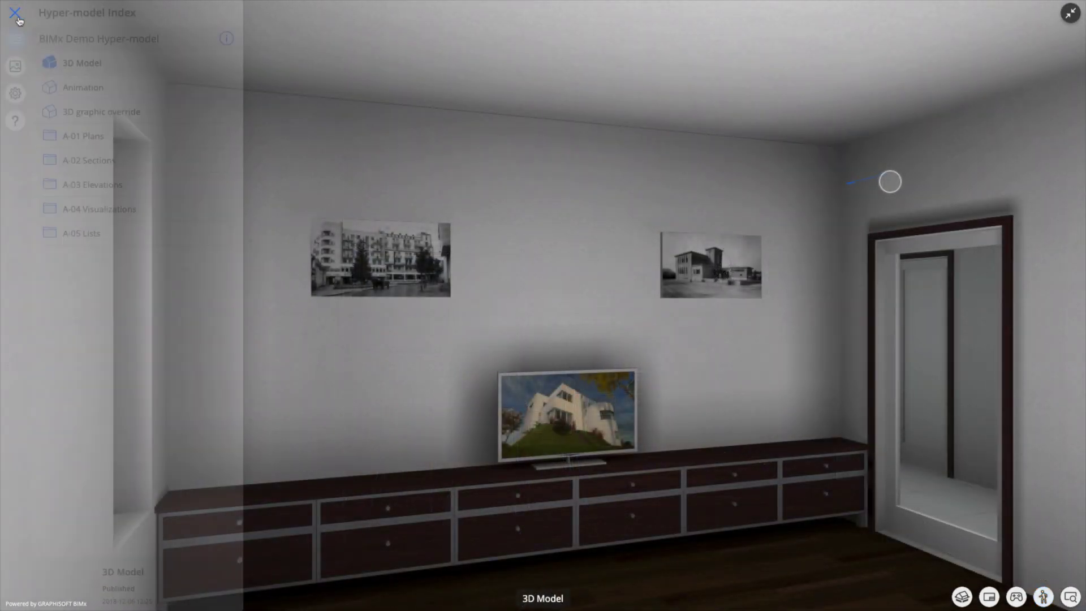
left_click(93, 88)
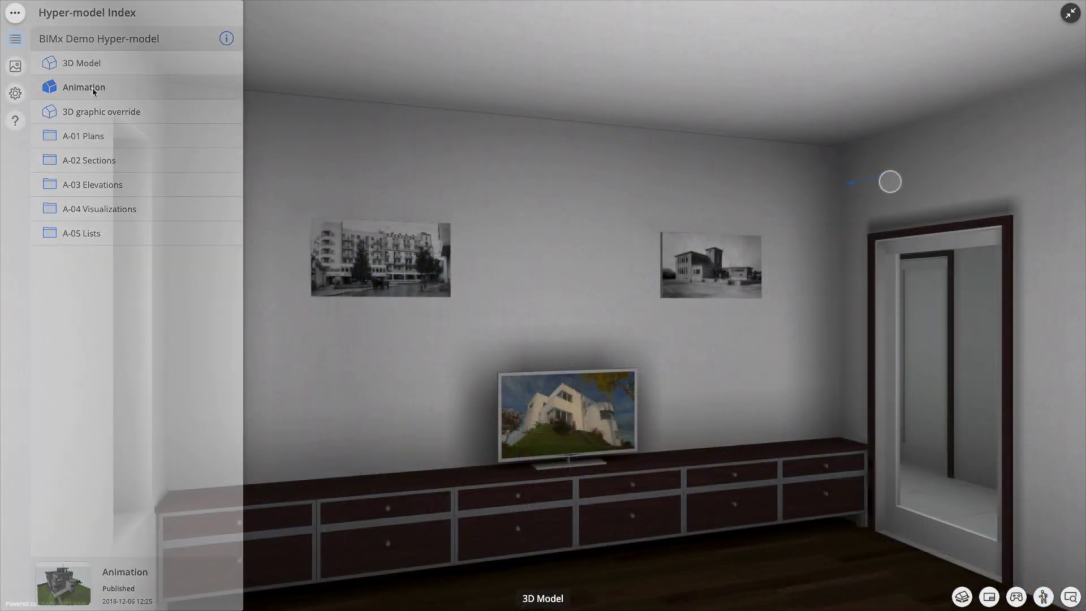
left_click(17, 15)
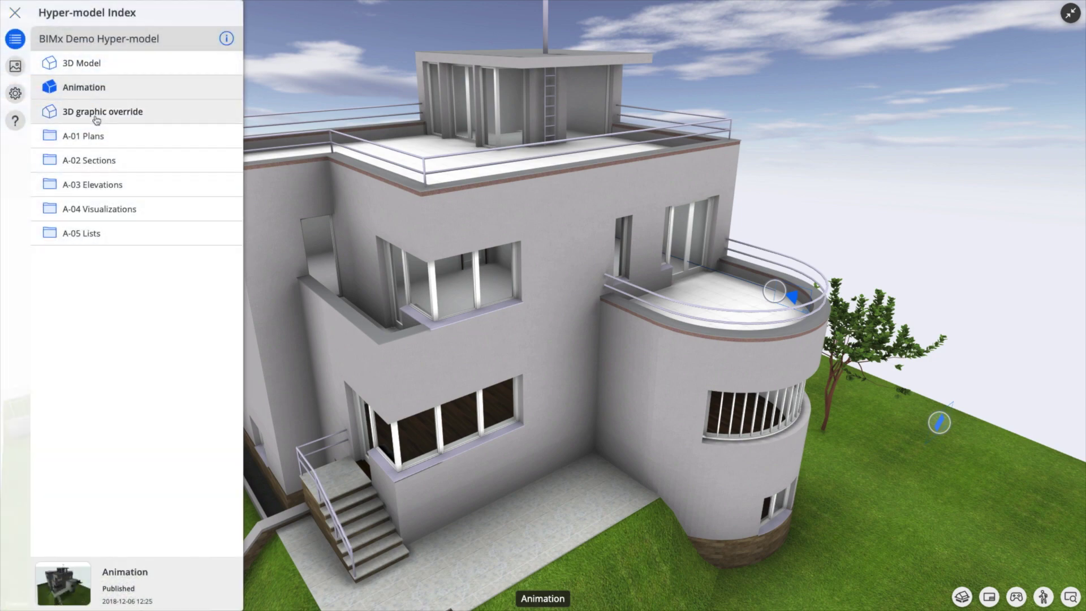
left_click(99, 114)
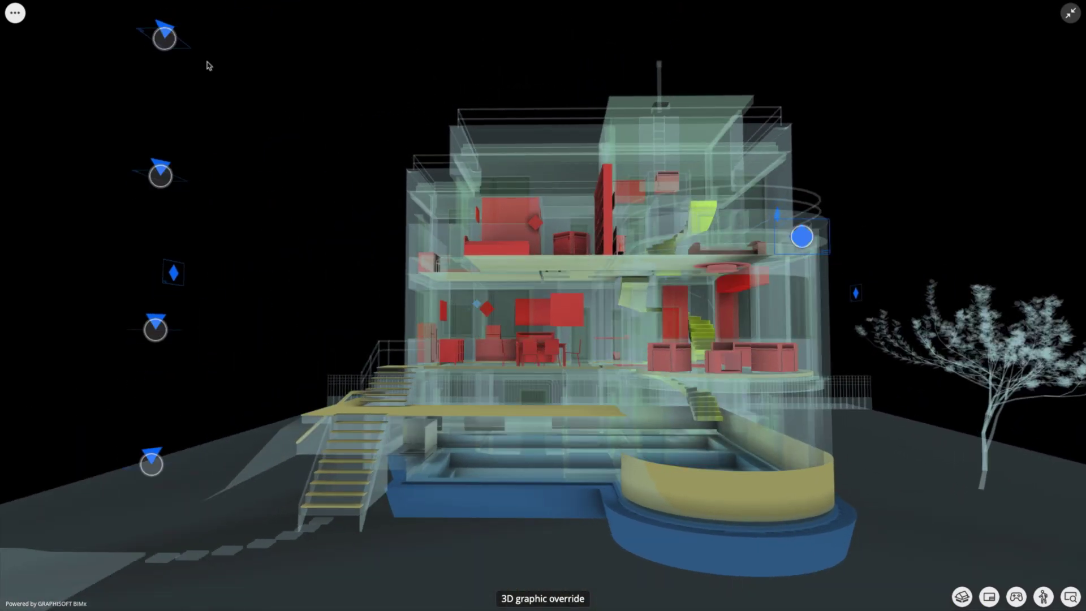
Step: Open the A-01.3 Ground floor sheet from the A-01 Plans folder
left_click(15, 12)
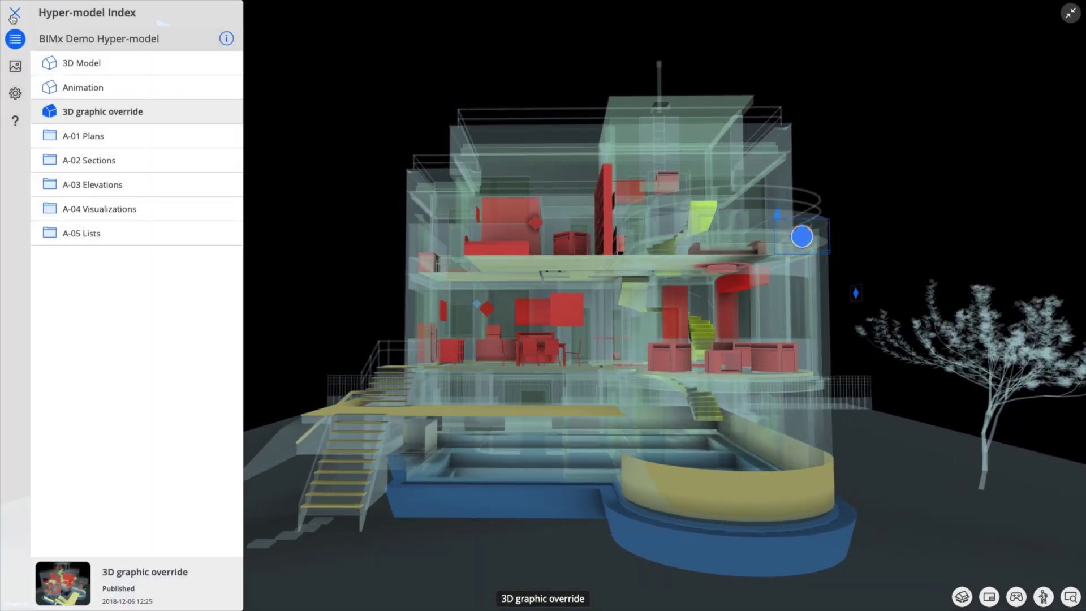
left_click(75, 137)
left_click(128, 212)
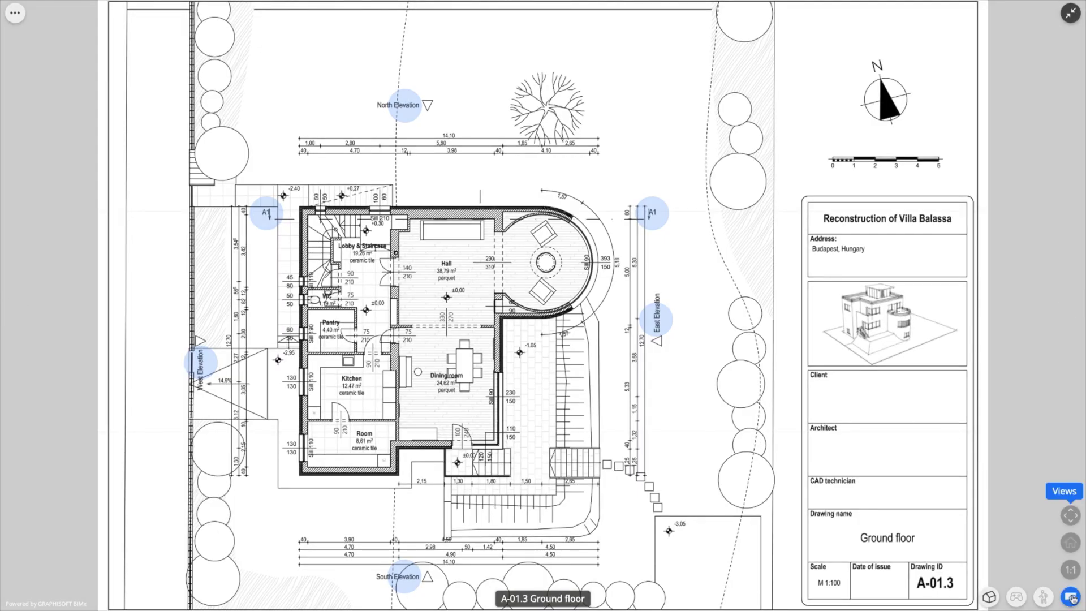
Step: Fit the ground floor plan to the screen, then page through the sheets to A-02.1 A1 Section
left_click(1071, 517)
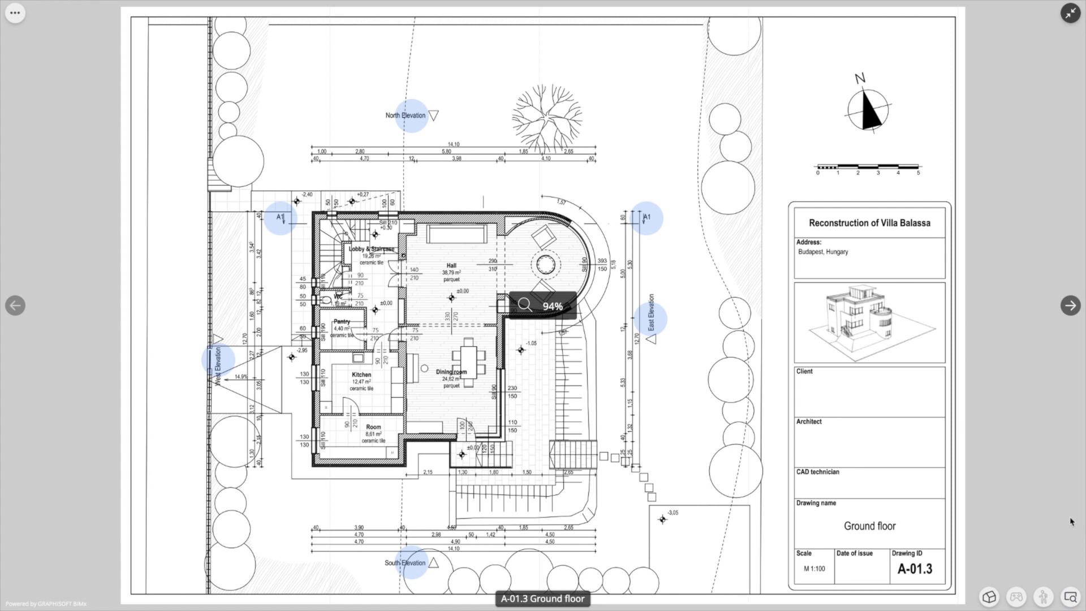
scroll(576, 368, "up", 3)
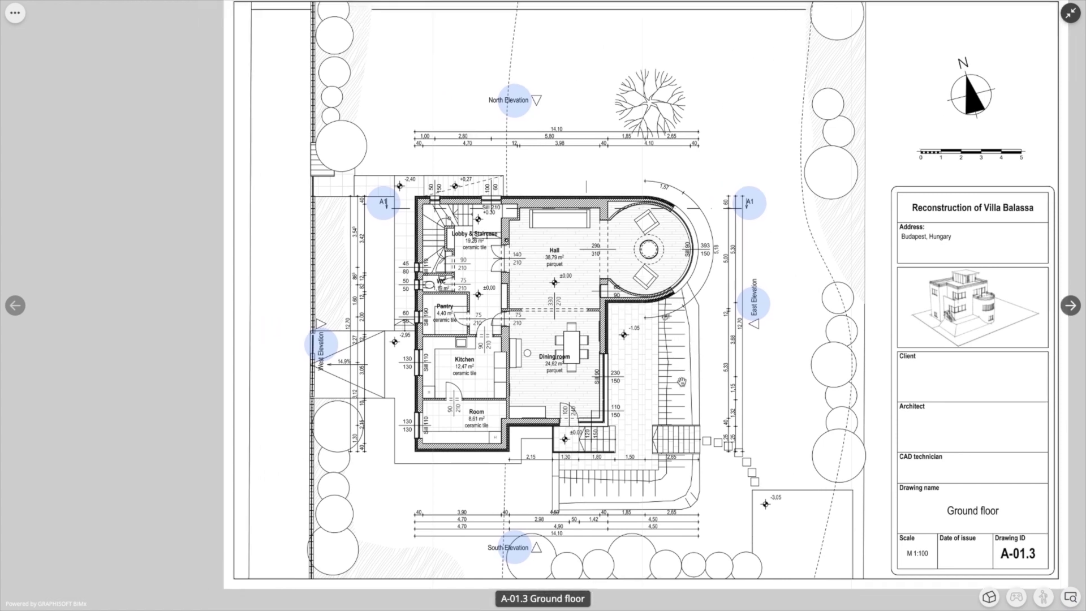
scroll(464, 319, "up", 2)
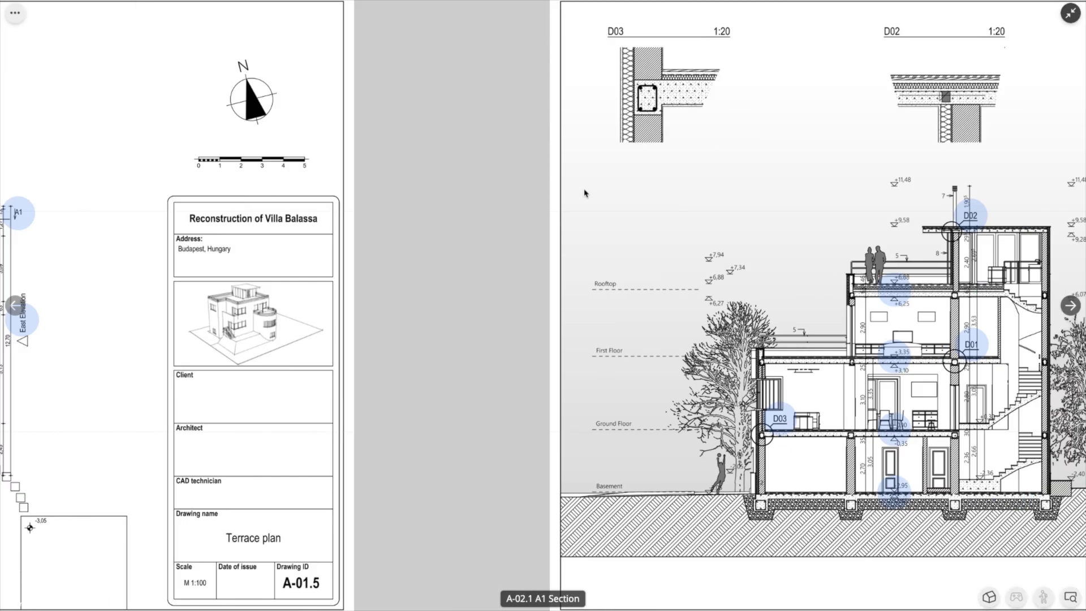
left_click(1070, 305)
left_click(15, 306)
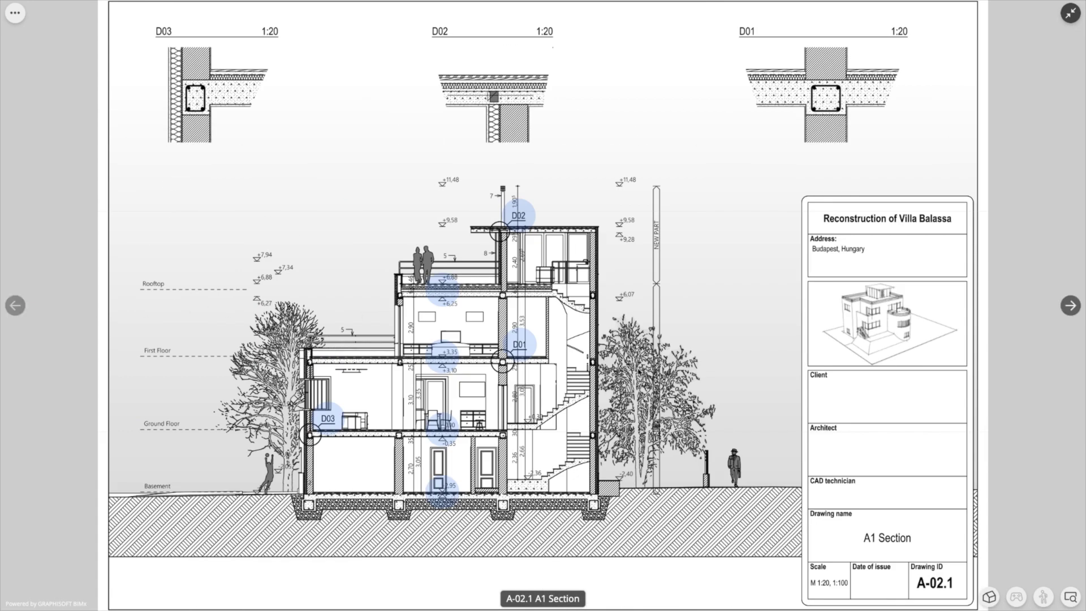
Step: Show the A1 section in the 3D model, then switch the section cut off, on and off again
left_click(989, 597)
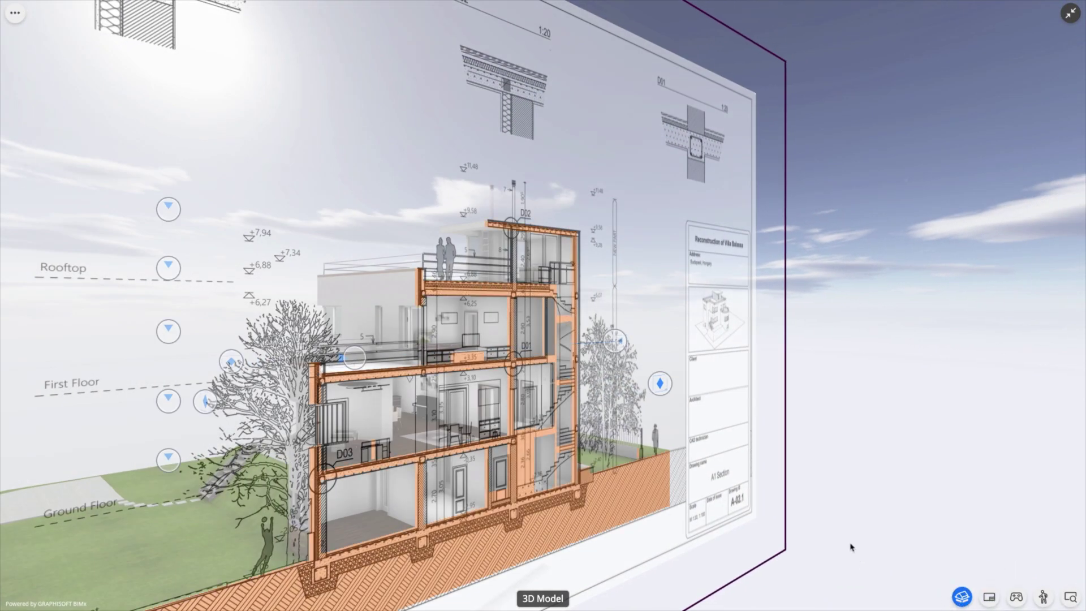
left_click(961, 597)
left_click(961, 598)
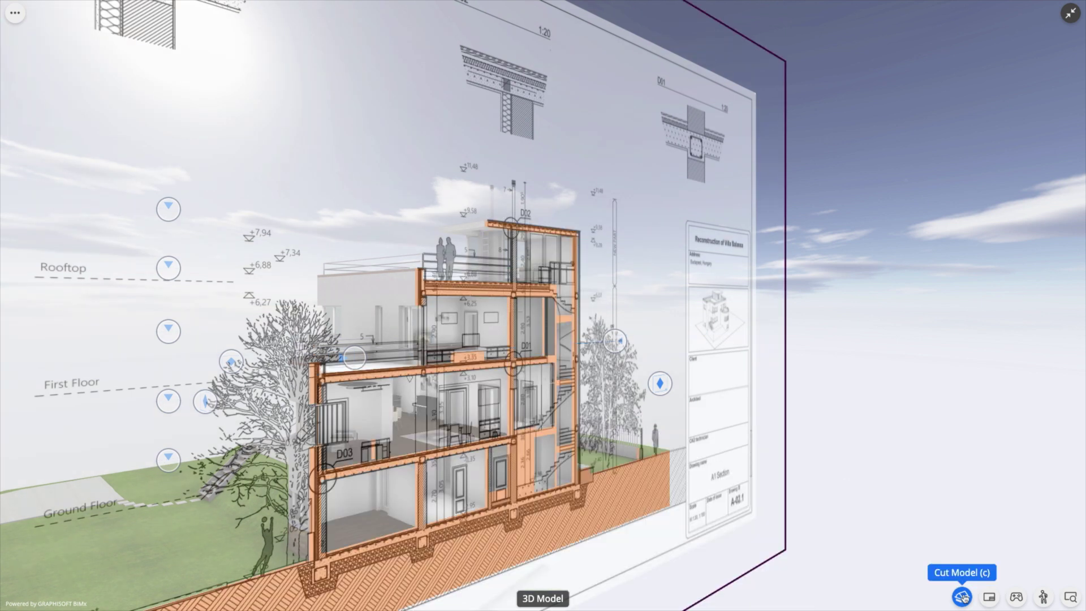
left_click(961, 597)
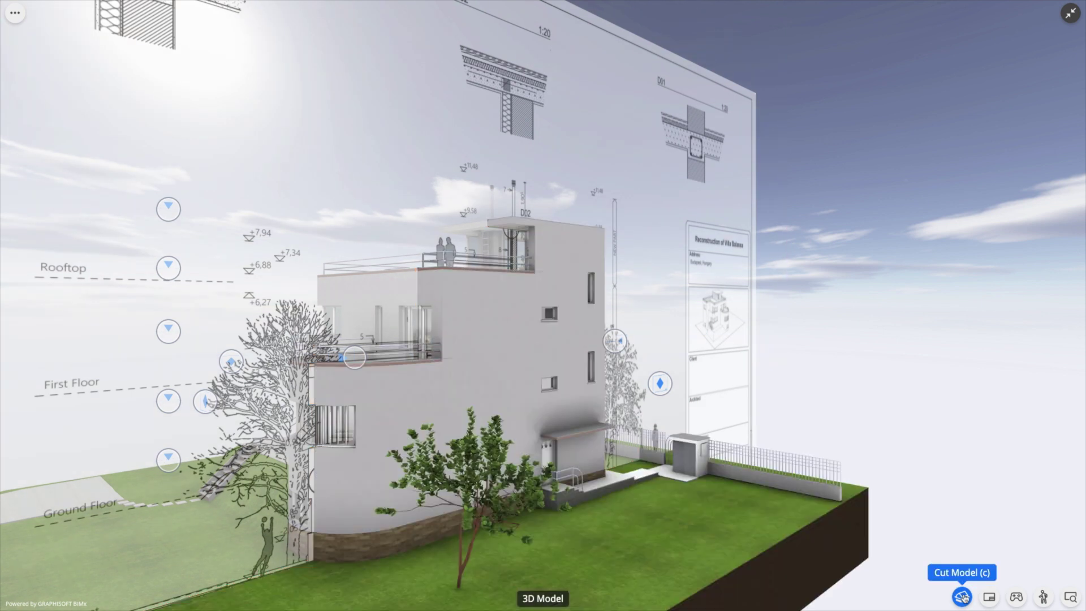
Step: Jump to the saved Outside view from the gallery to see the front facade
left_click(14, 15)
left_click(16, 66)
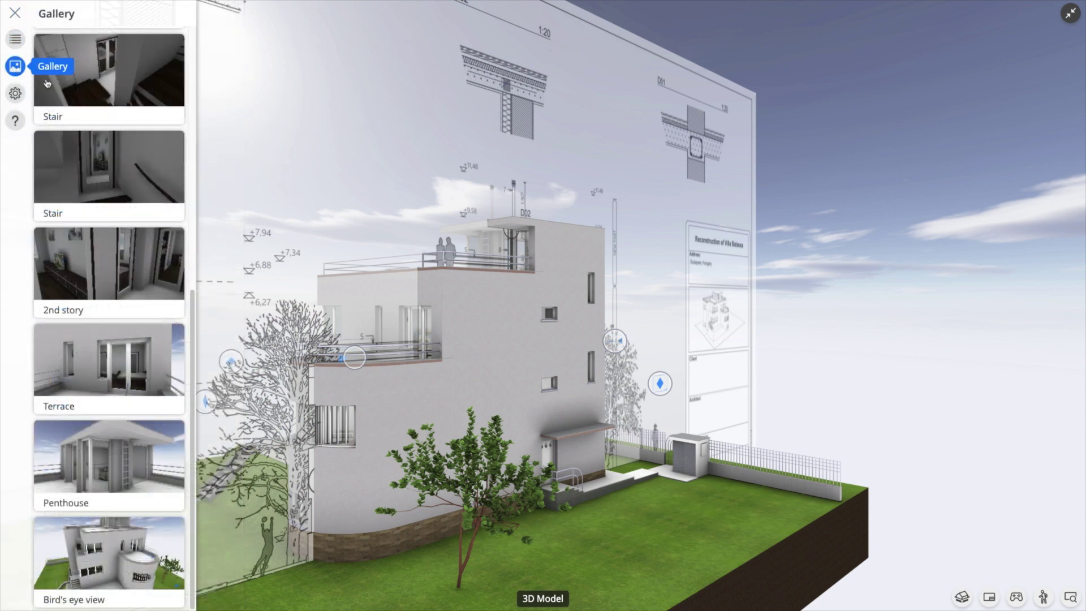
scroll(124, 168, "up", 5)
left_click(39, 30)
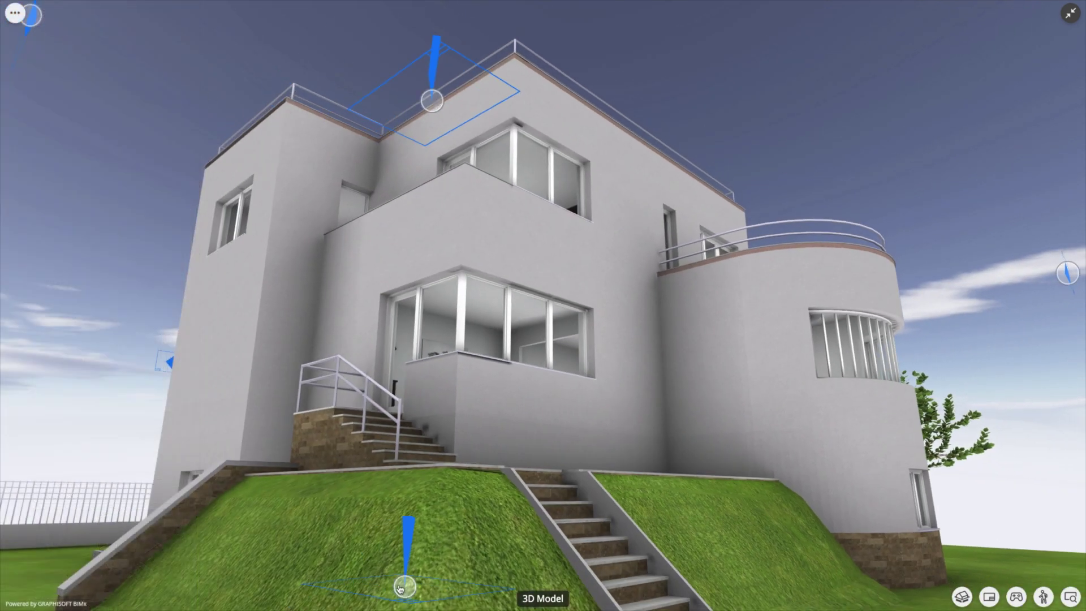
Step: Follow the A-01.3 Ground floor hotspot into 3D, ending by the piano and dining table
left_click(431, 102)
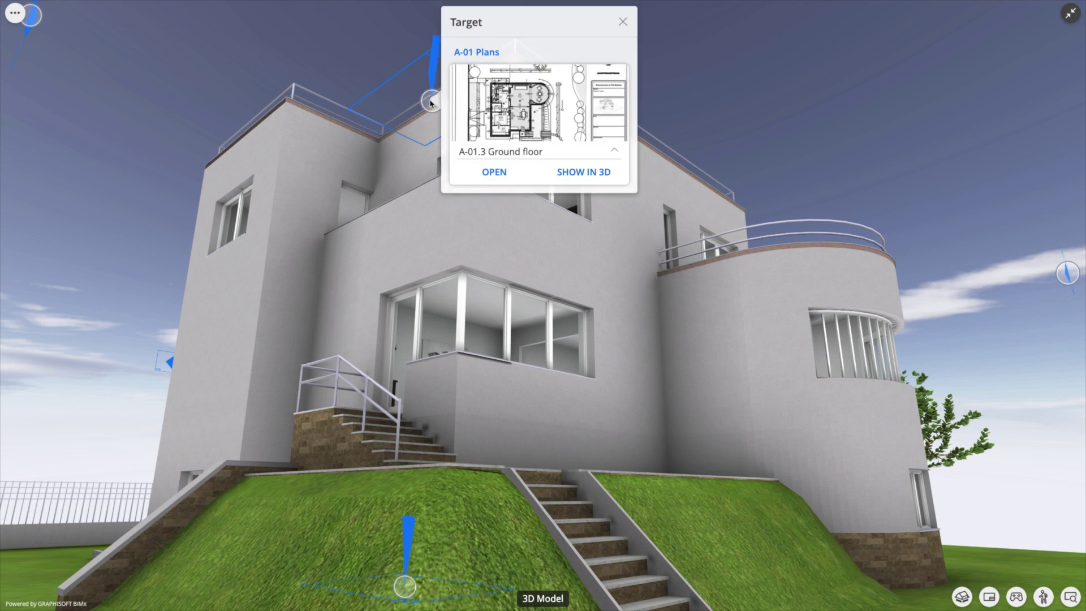
left_click(583, 172)
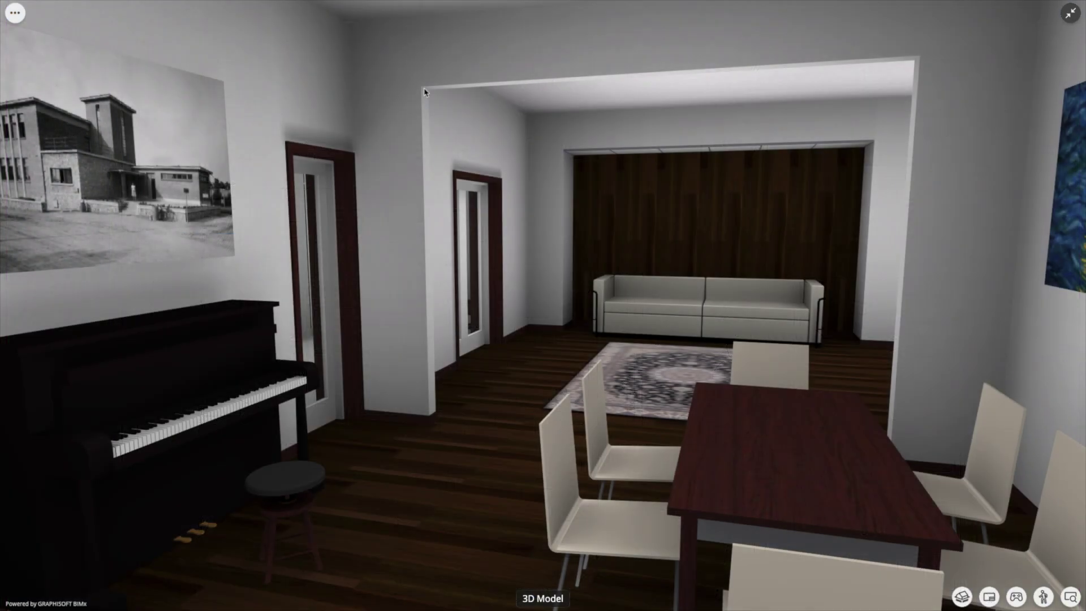
Step: Copy a hyperlink to interior wall Wall-008 from its element info
left_click(424, 92)
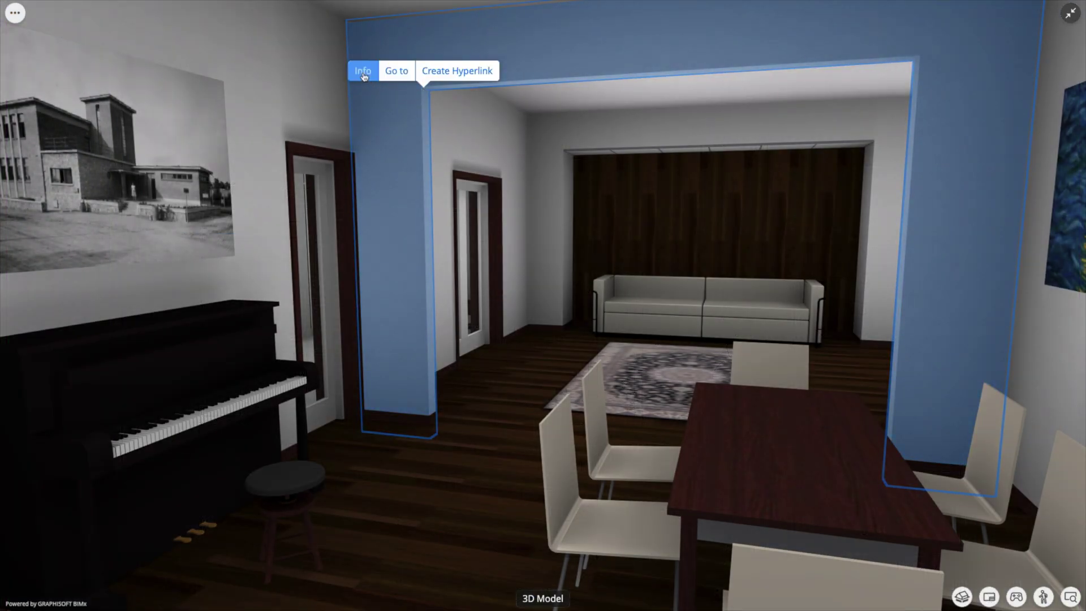
left_click(363, 71)
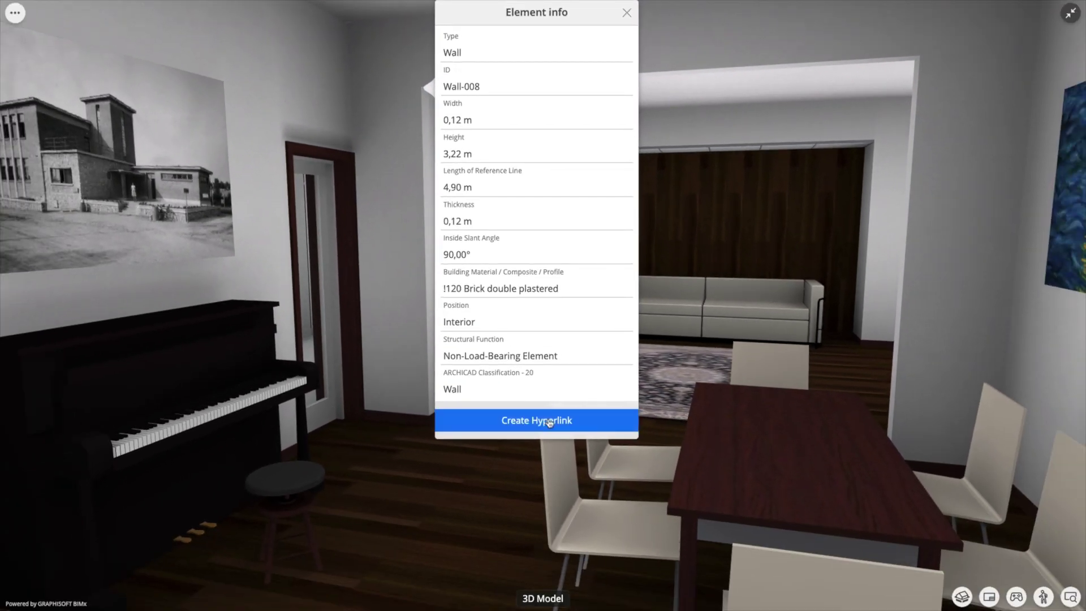
left_click(550, 420)
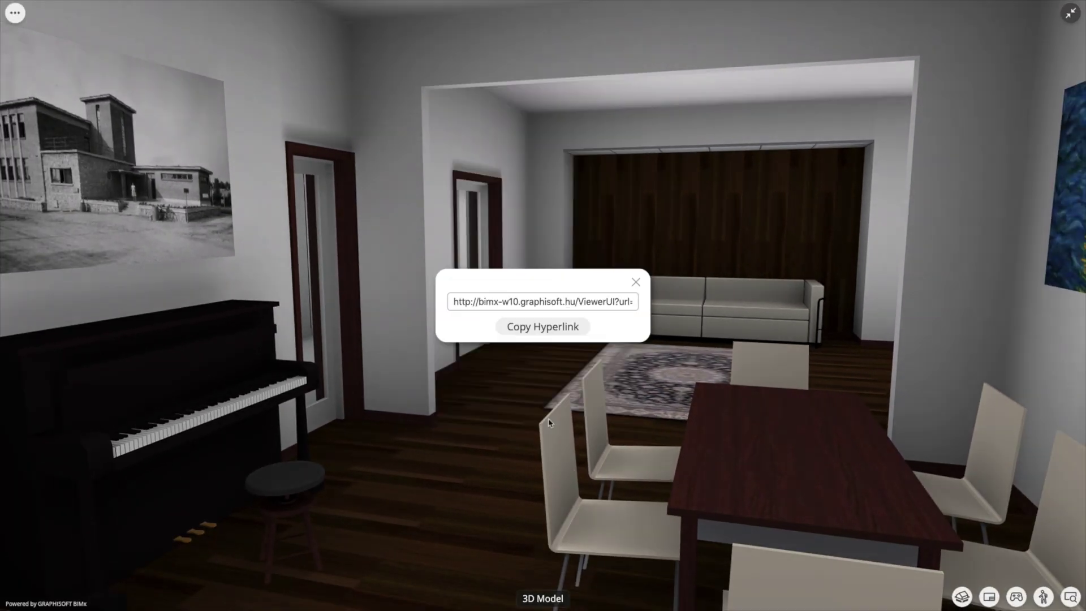
left_click(551, 331)
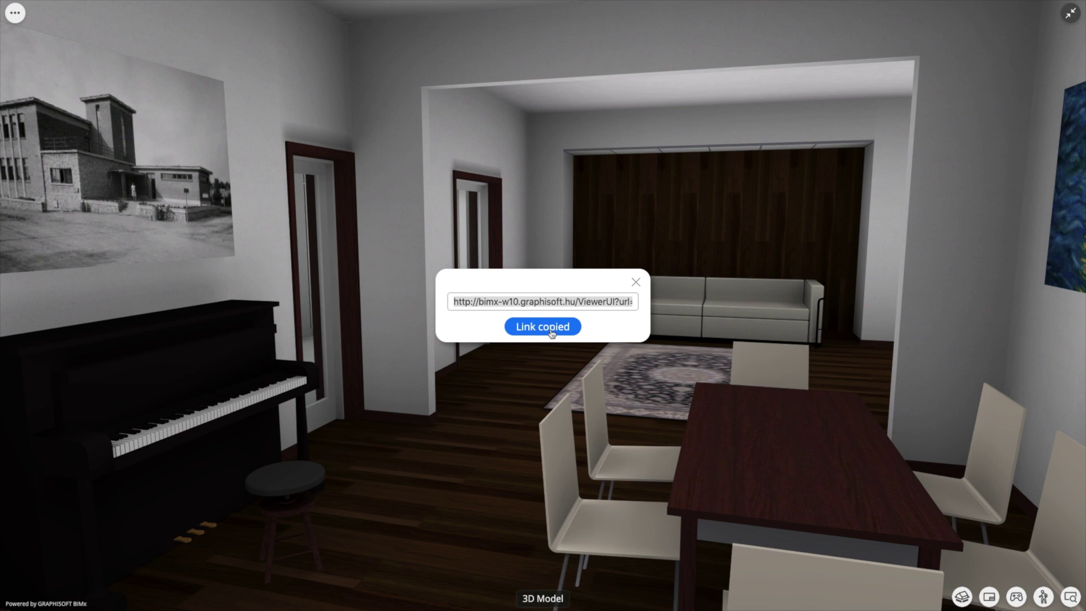
Step: Dismiss the link dialog and publish the existing BIMx Hyper-model set from ARCHICAD
left_click(636, 283)
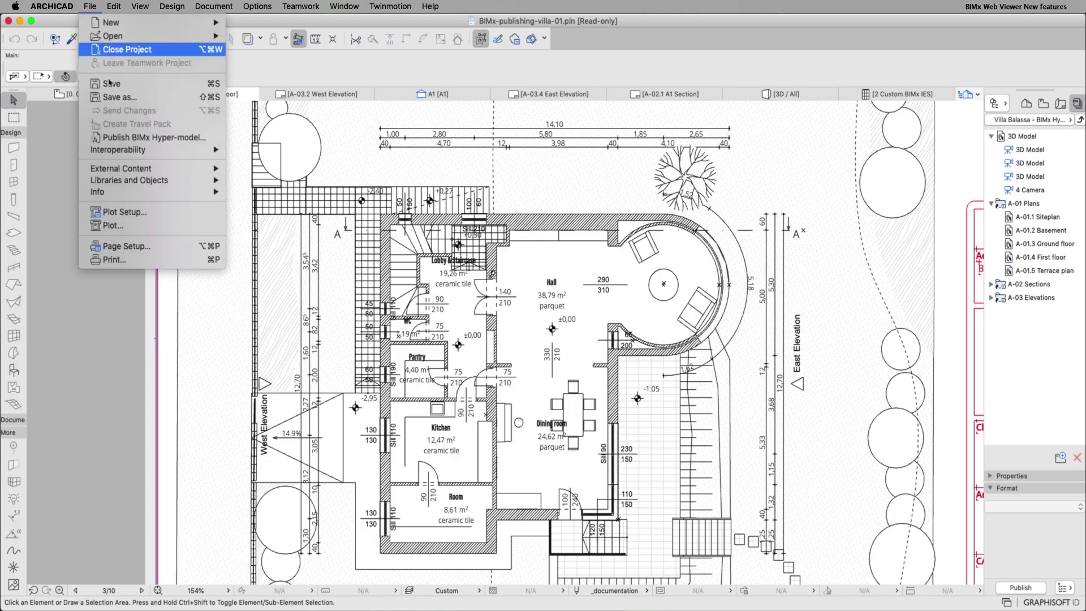
left_click(122, 138)
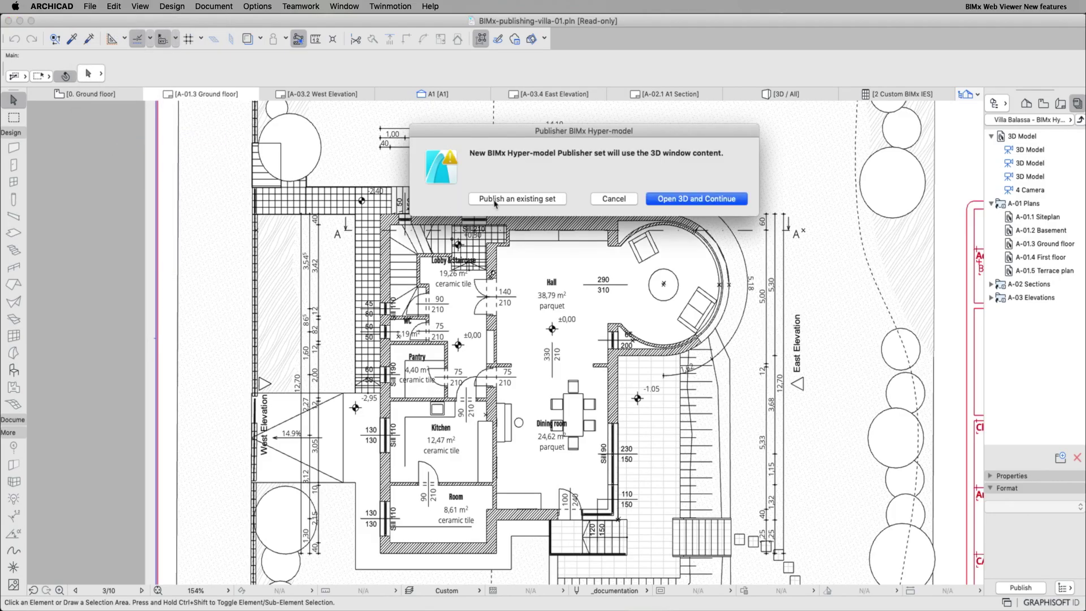
left_click(494, 200)
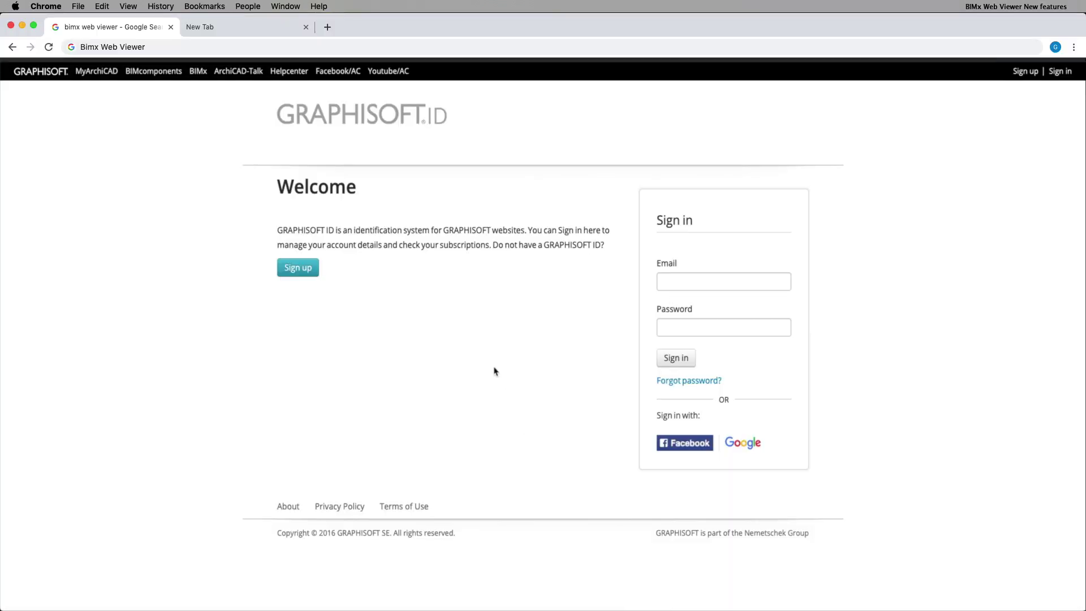
Step: Sign in, upload Villa Funk BIMx Hyper-model.bimx, and check its visibility options
left_click(297, 270)
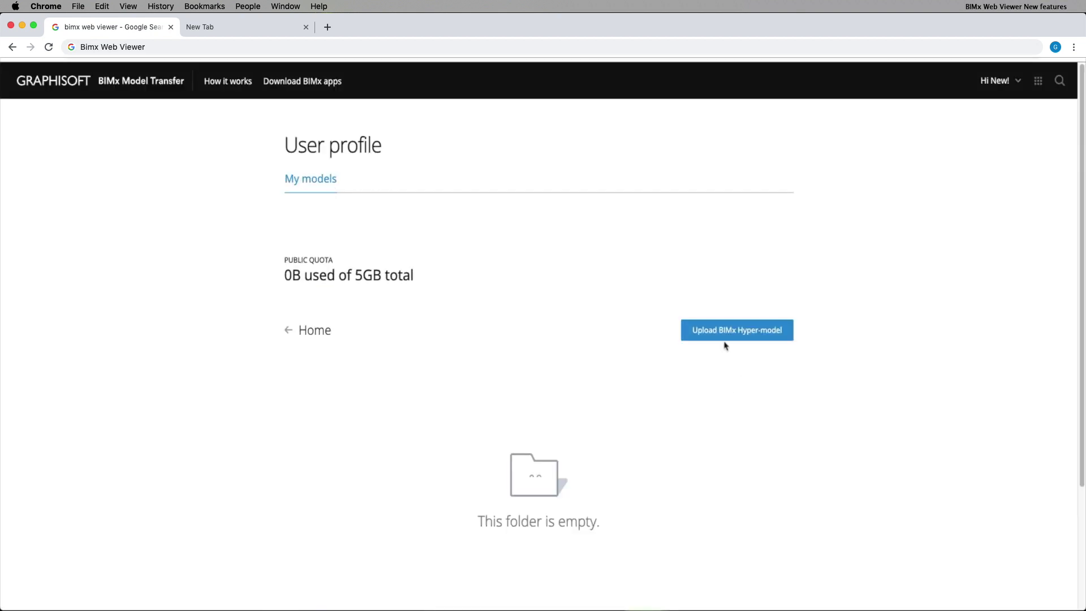
left_click(727, 334)
left_click(821, 479)
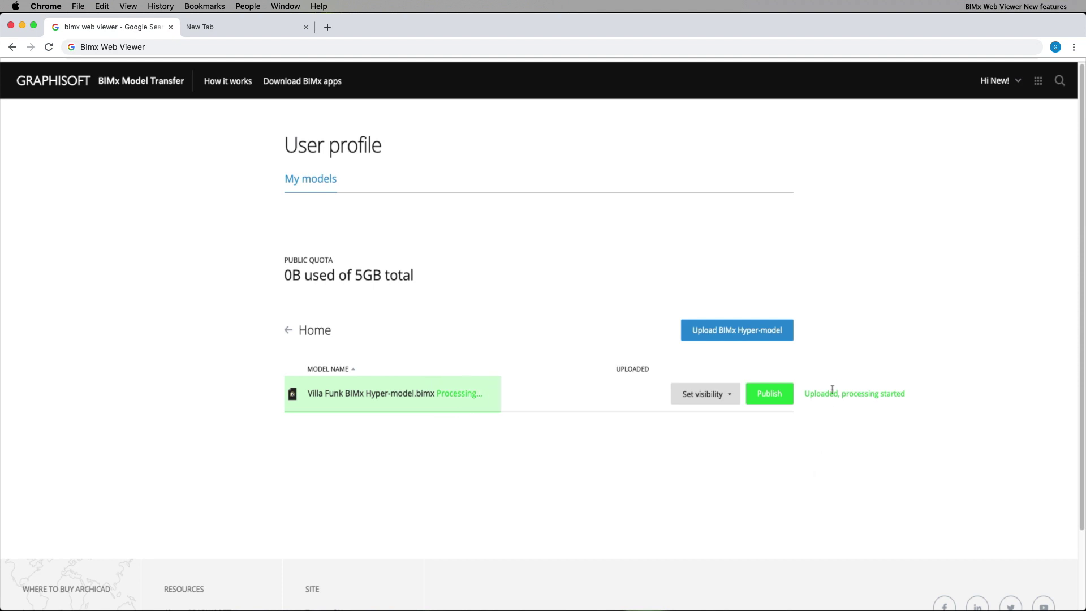
left_click(735, 398)
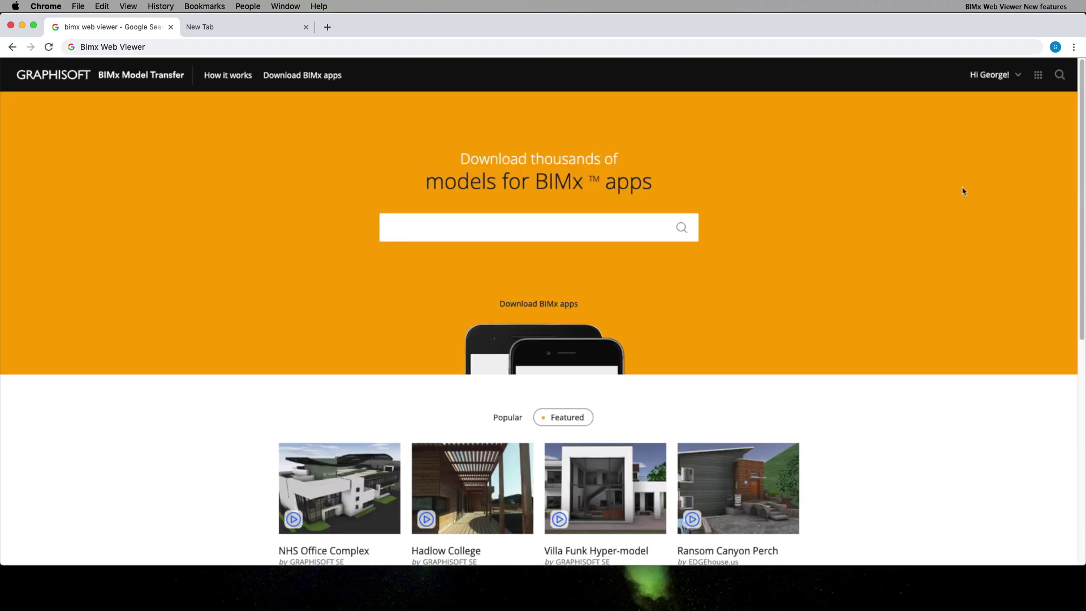
scroll(963, 191, "down", 5)
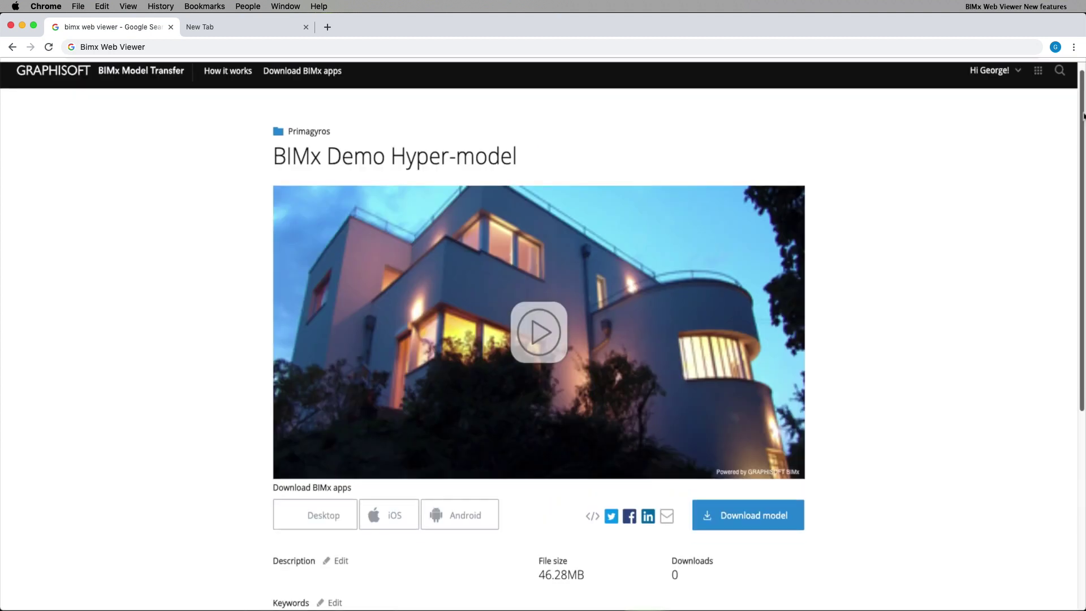
scroll(1083, 330, "down", 5)
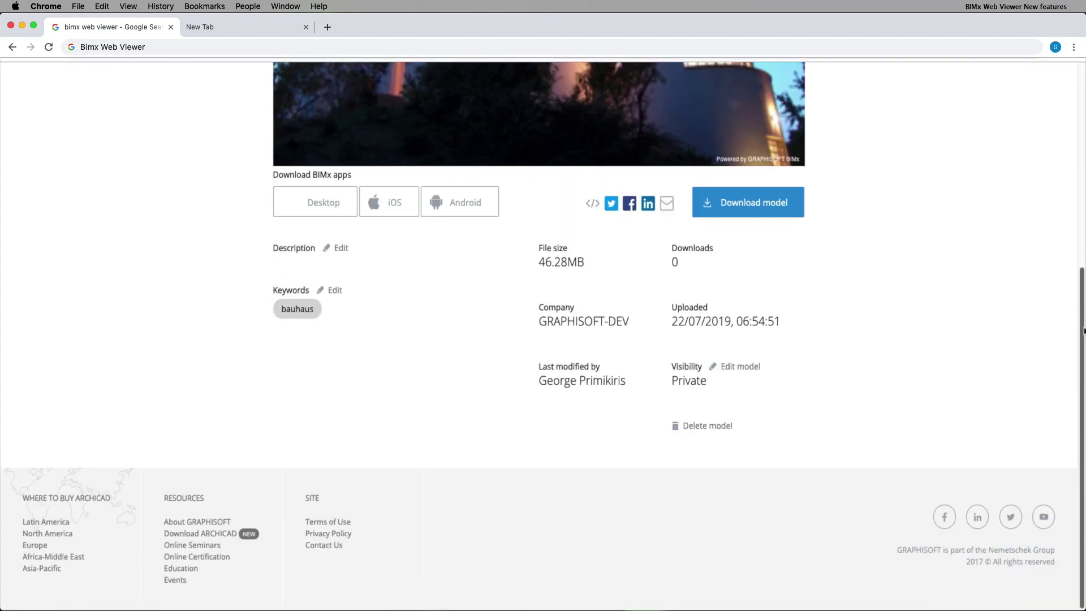
Step: Keep the BIMx Demo Hyper-model Private and copy its embed code
left_click(745, 367)
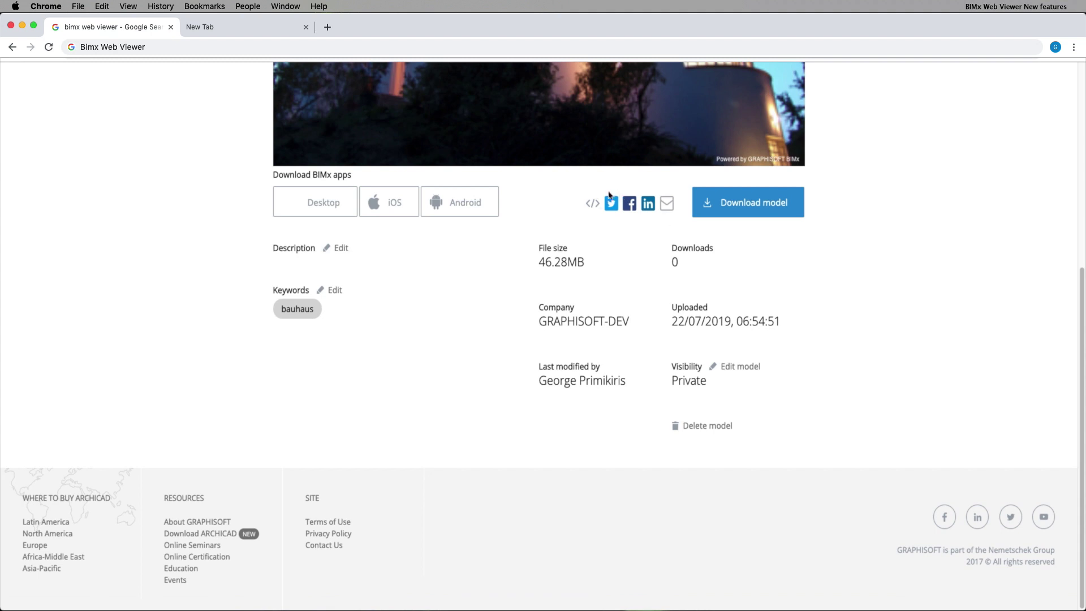
left_click(592, 204)
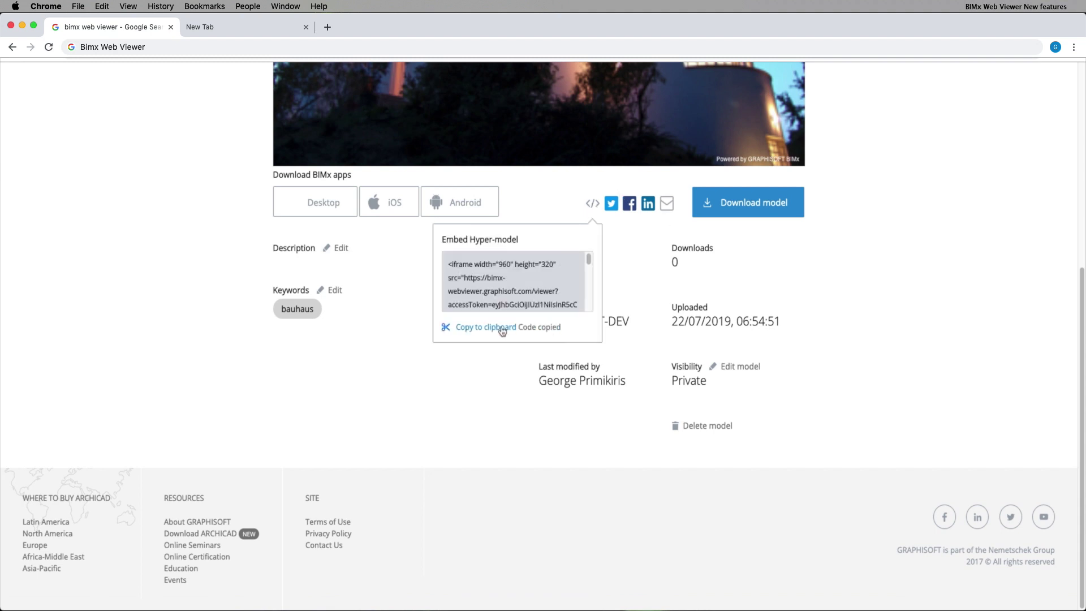